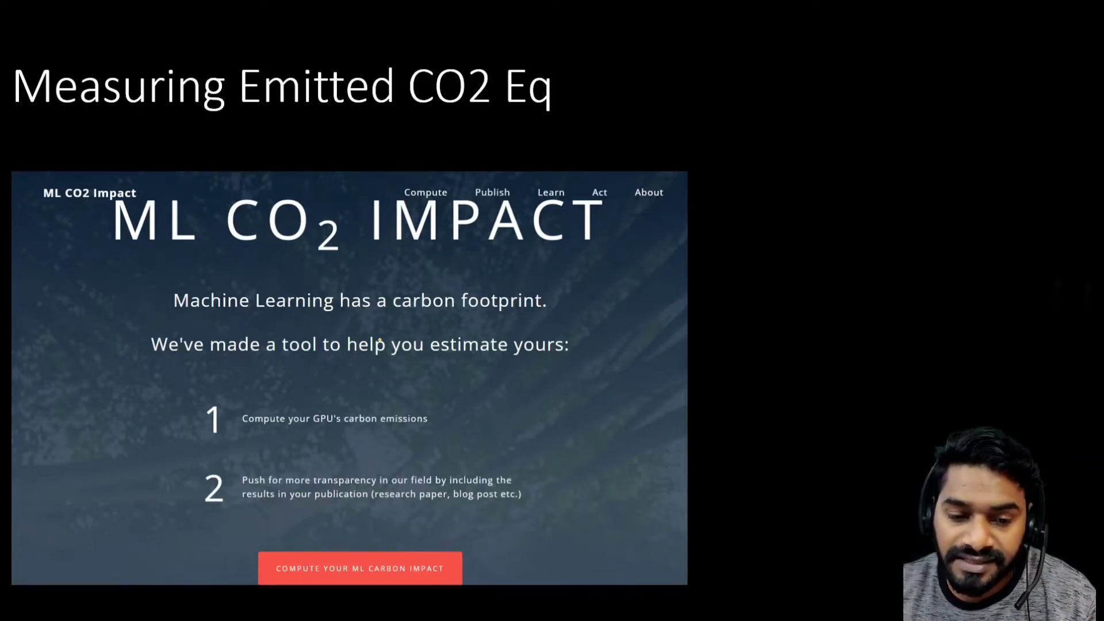
{"action": "key", "text": "Right"}
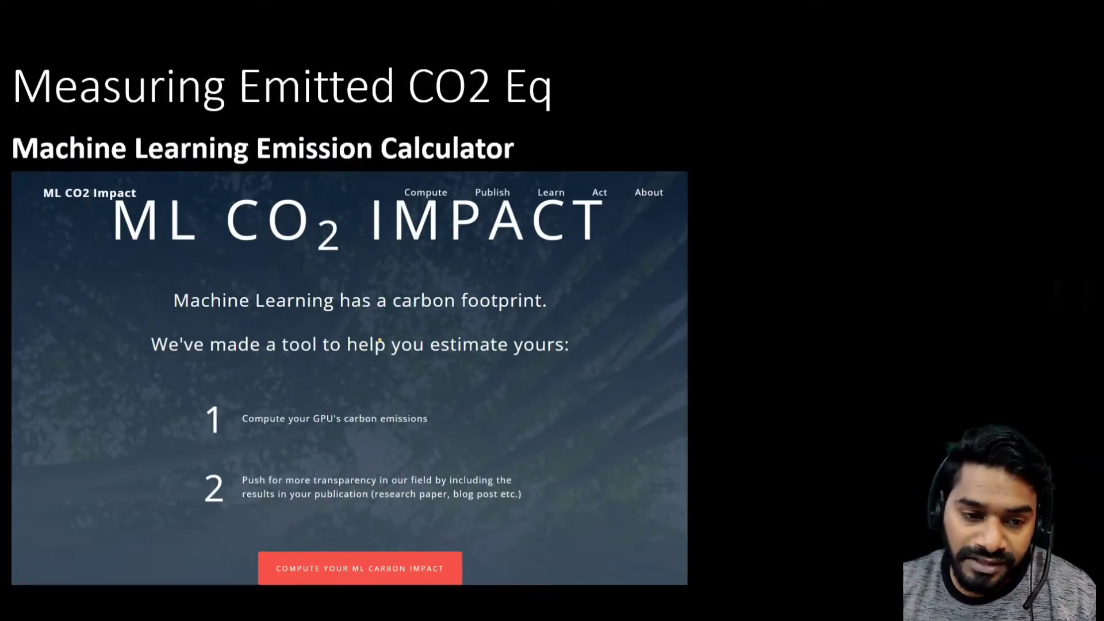
{"action": "key", "text": "Right"}
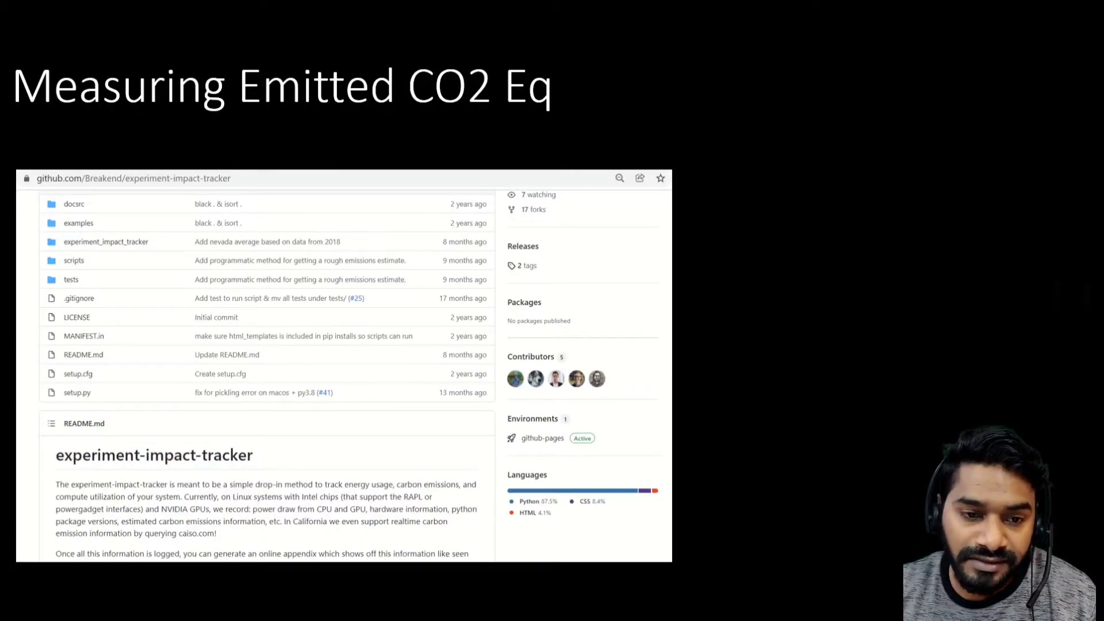
{"action": "key", "text": "Right"}
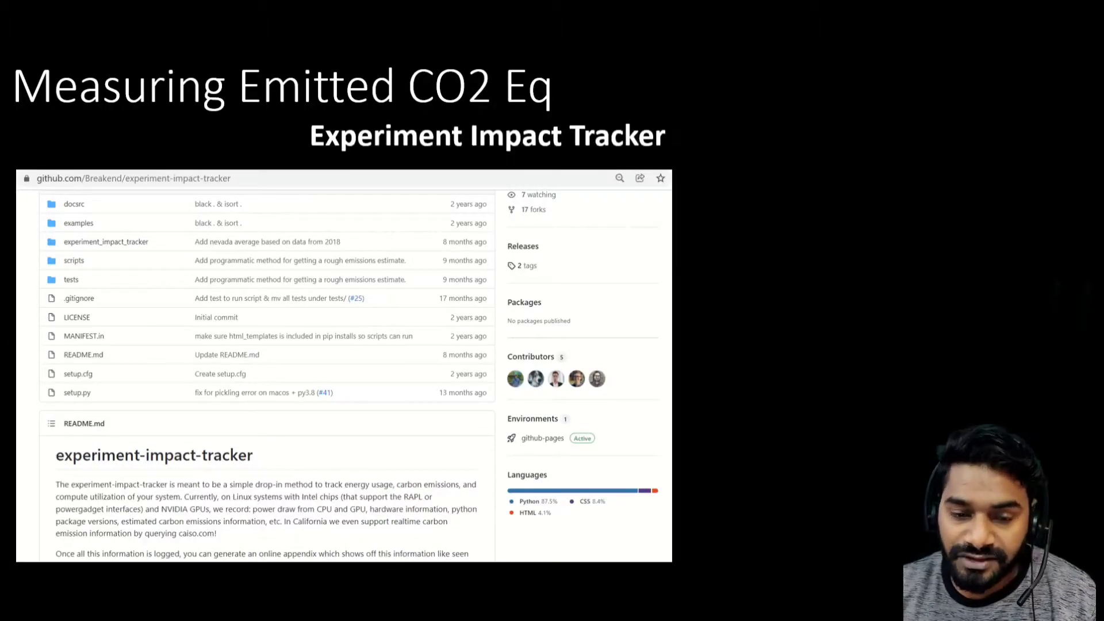
{"action": "key", "text": "Right"}
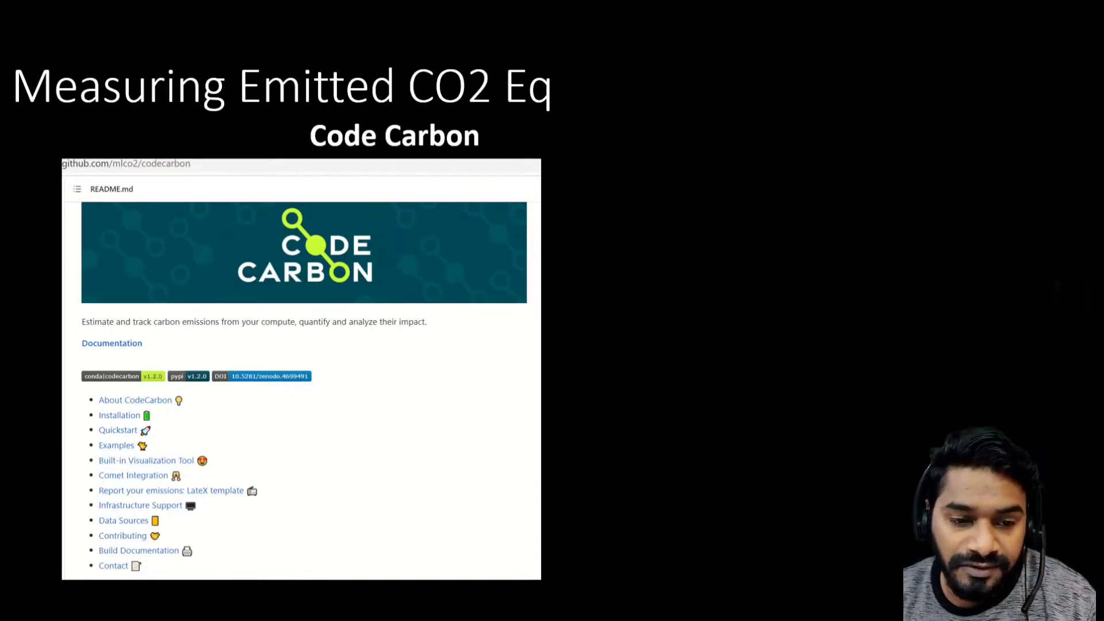
{"action": "key", "text": "Right"}
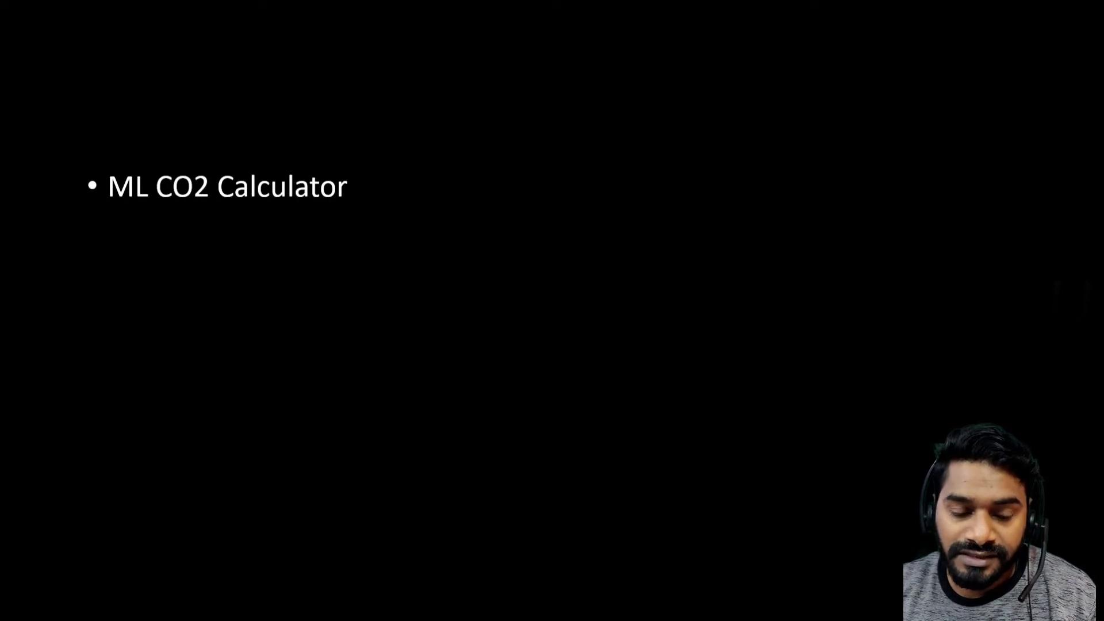
{"action": "key", "text": "Right"}
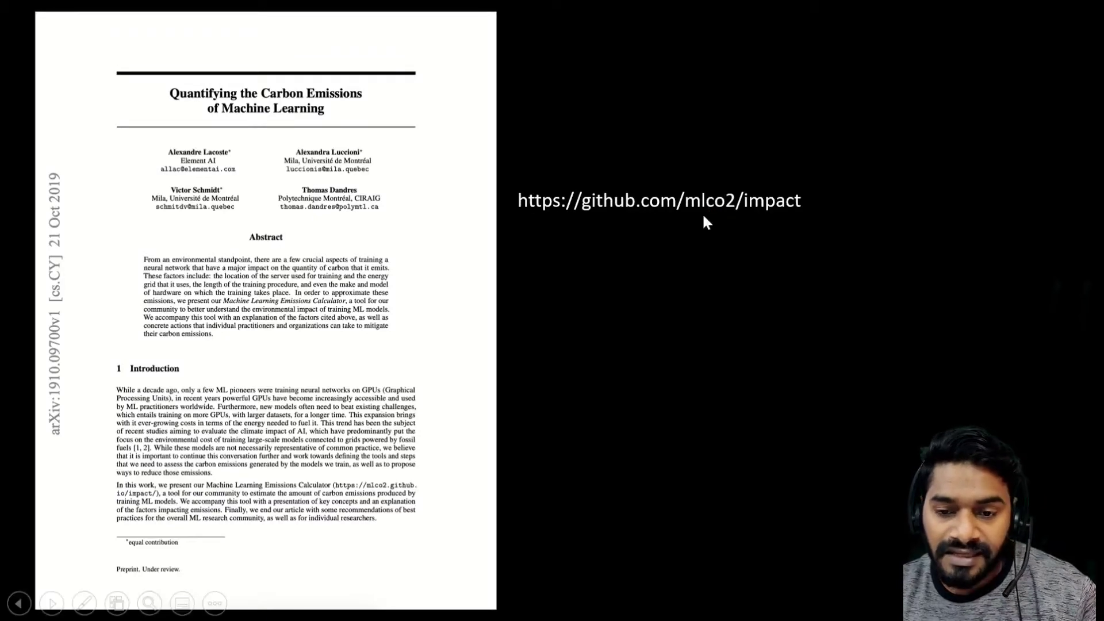
Switch to the browser and bring up the Machine Learning Emissions Calculator on the ML CO2 Impact page.
{"action": "key", "text": "alt+Tab"}
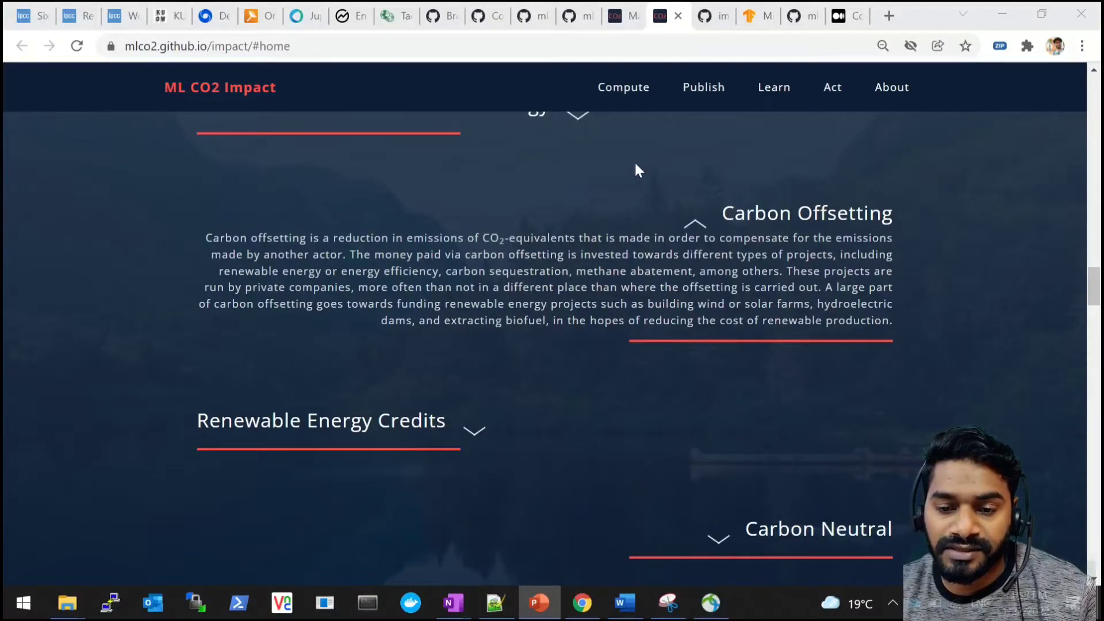
{"action": "scroll", "coordinate": [621, 240], "scroll_direction": "up", "scroll_amount": 15}
{"action": "scroll", "coordinate": [617, 236], "scroll_direction": "up", "scroll_amount": 10}
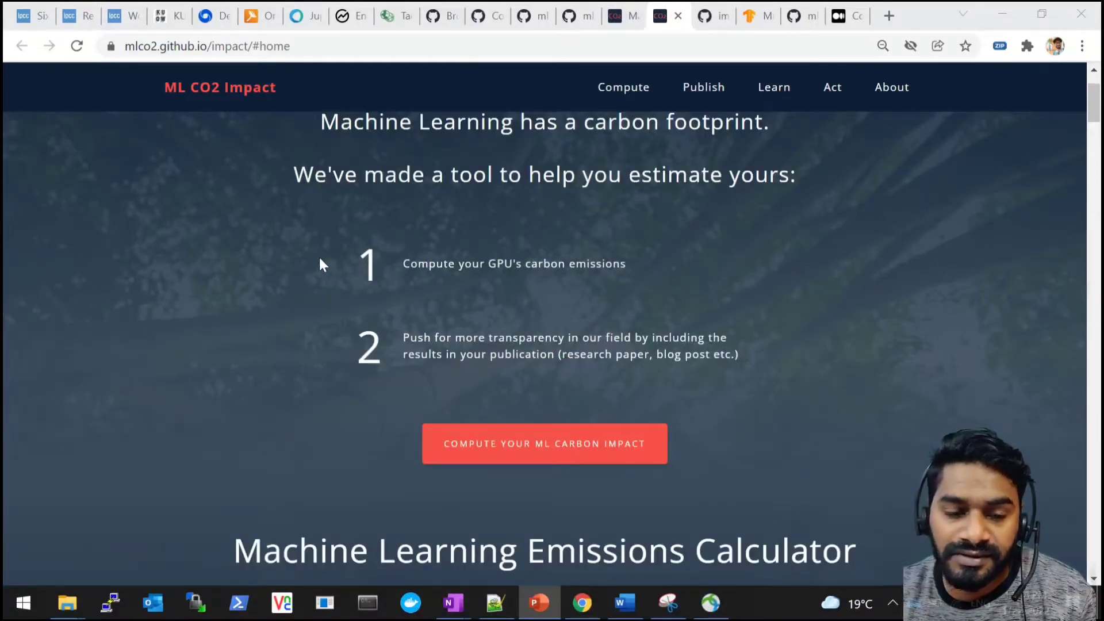
{"action": "scroll", "coordinate": [318, 255], "scroll_direction": "up", "scroll_amount": 2}
{"action": "scroll", "coordinate": [585, 270], "scroll_direction": "down", "scroll_amount": 6}
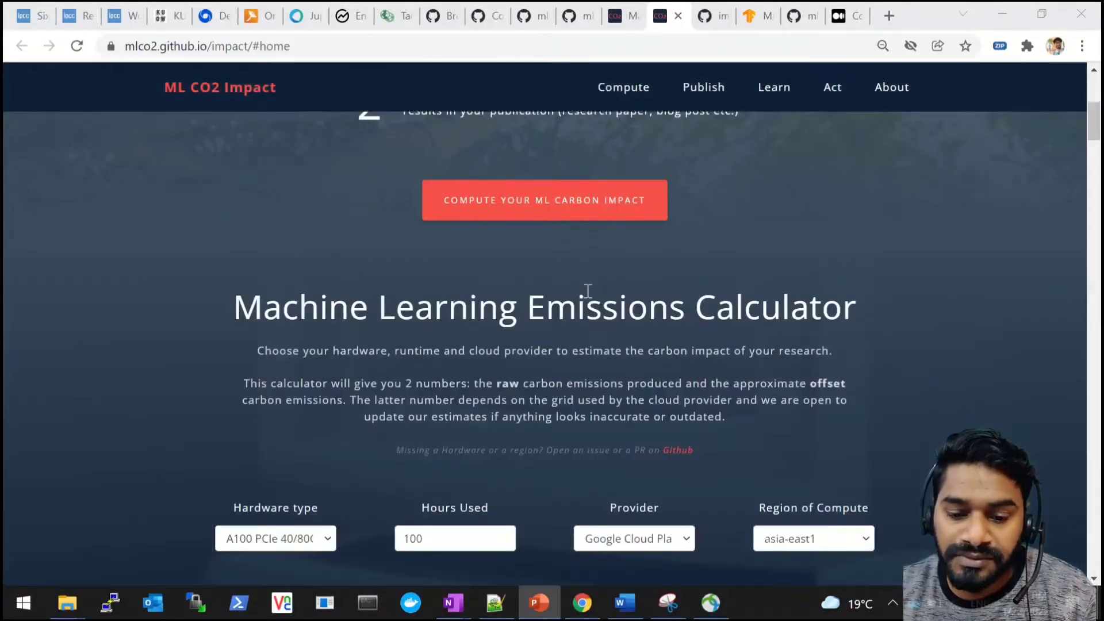
{"action": "scroll", "coordinate": [588, 291], "scroll_direction": "down", "scroll_amount": 3}
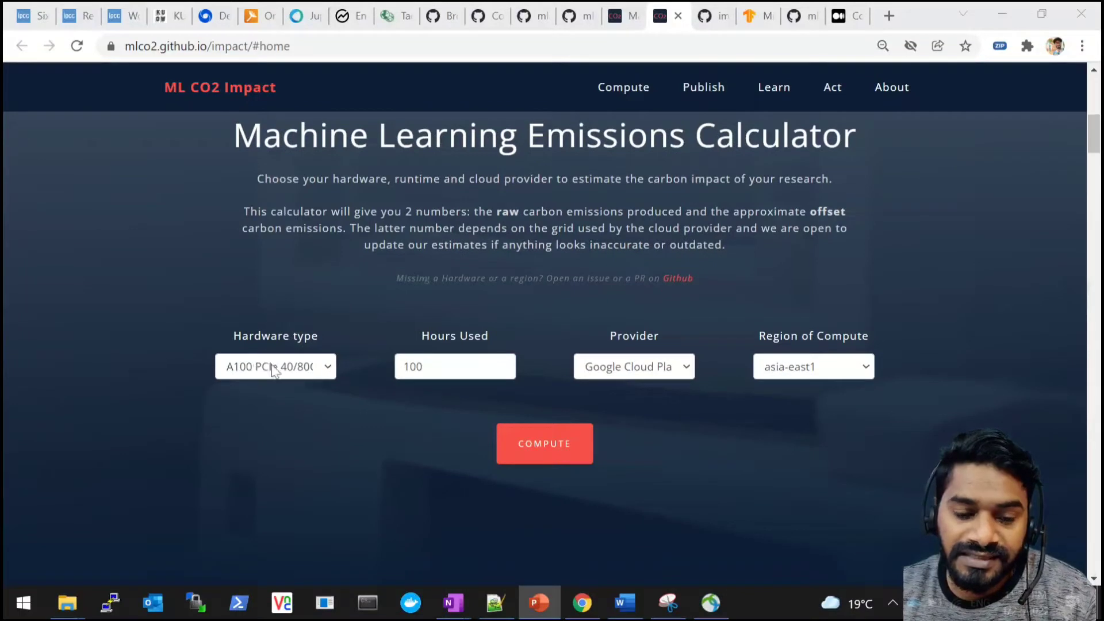
Review the hardware type and cloud provider choices offered by the emissions calculator.
{"action": "left_click", "coordinate": [322, 372]}
{"action": "left_click", "coordinate": [324, 372]}
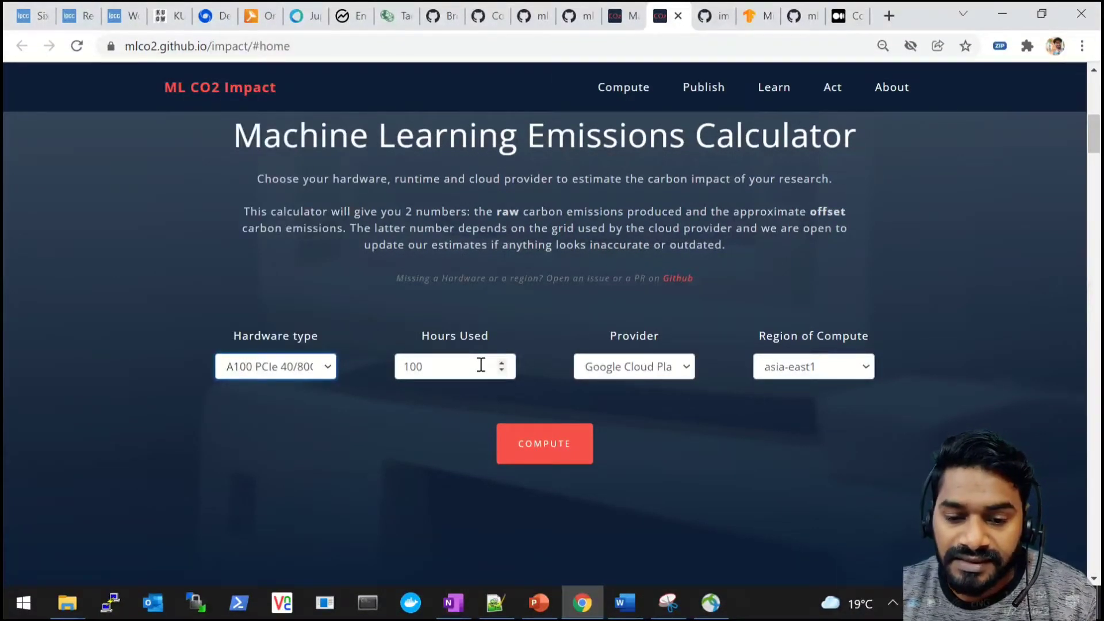
{"action": "left_click", "coordinate": [683, 368]}
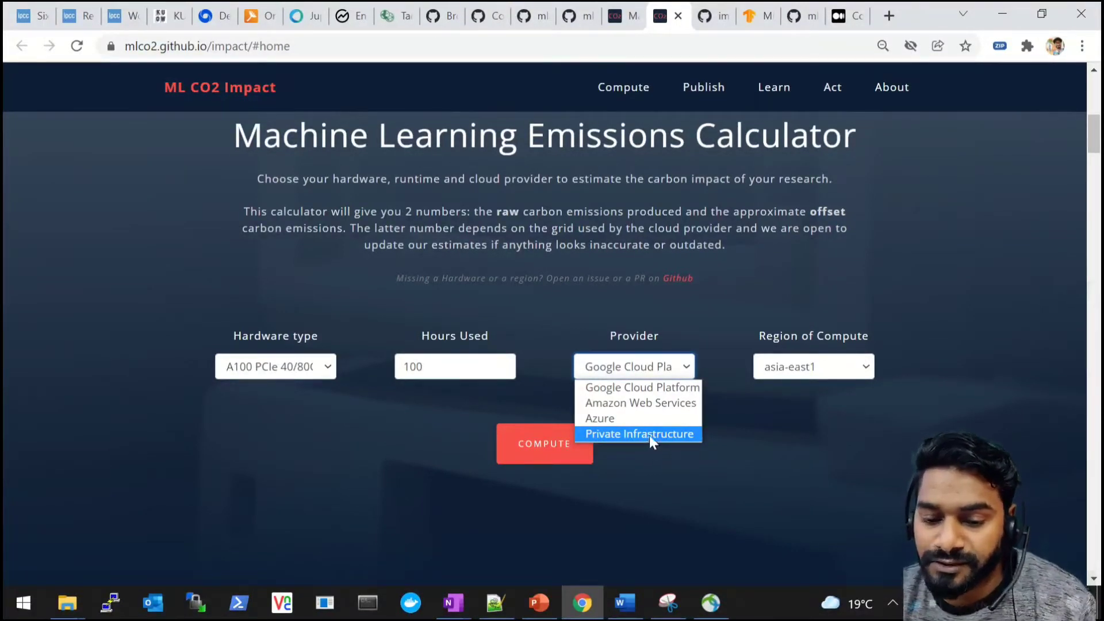
{"action": "left_click", "coordinate": [818, 378]}
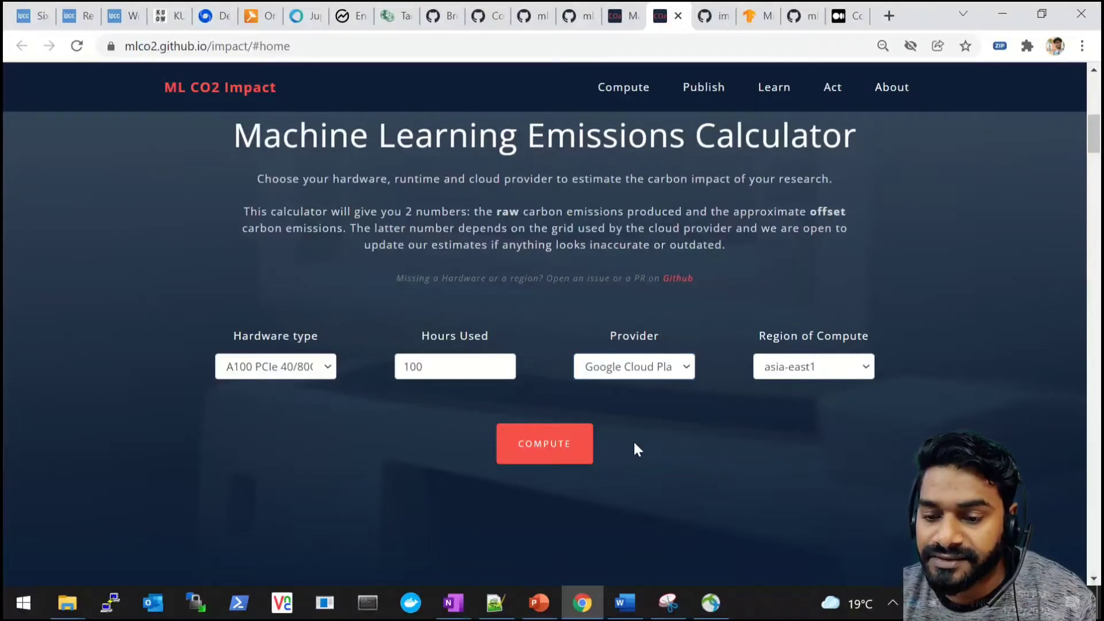
{"action": "scroll", "coordinate": [595, 371], "scroll_direction": "down", "scroll_amount": 5}
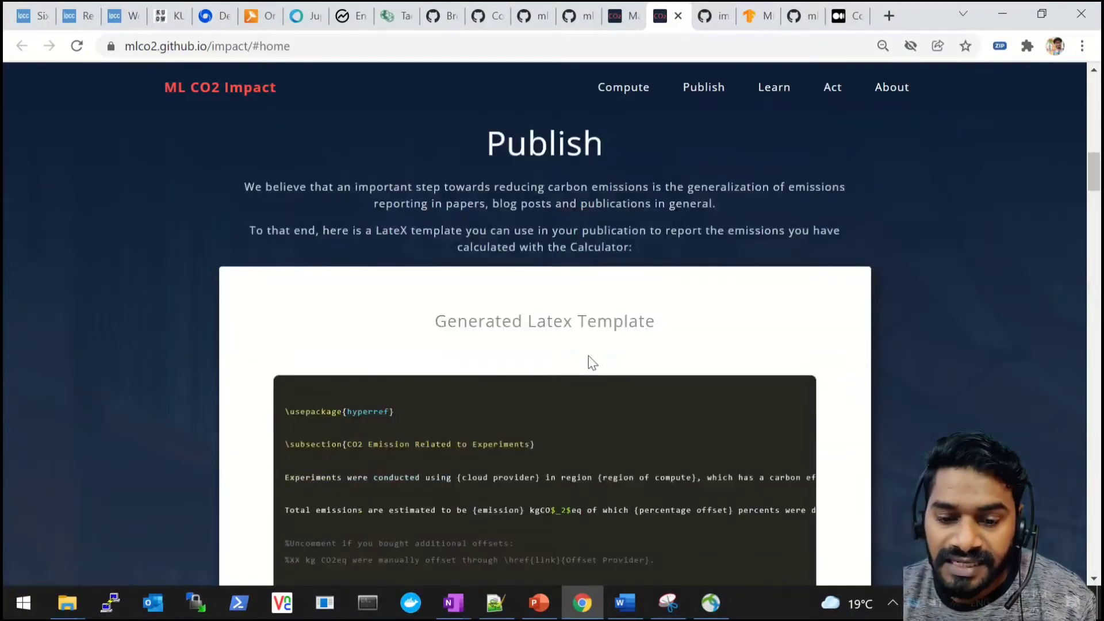
Set the calculator's hardware type to RTX 3080 TI and compute the carbon emissions.
{"action": "scroll", "coordinate": [588, 355], "scroll_direction": "up", "scroll_amount": 4}
{"action": "left_click", "coordinate": [322, 282]}
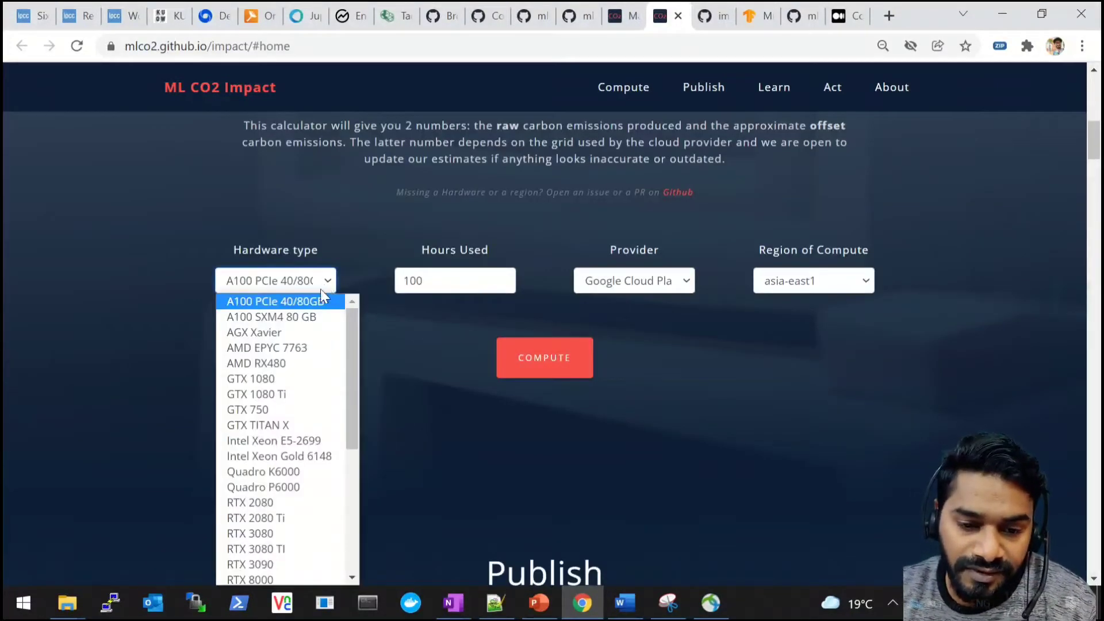
{"action": "scroll", "coordinate": [305, 426], "scroll_direction": "down", "scroll_amount": 4}
{"action": "left_click", "coordinate": [257, 384]}
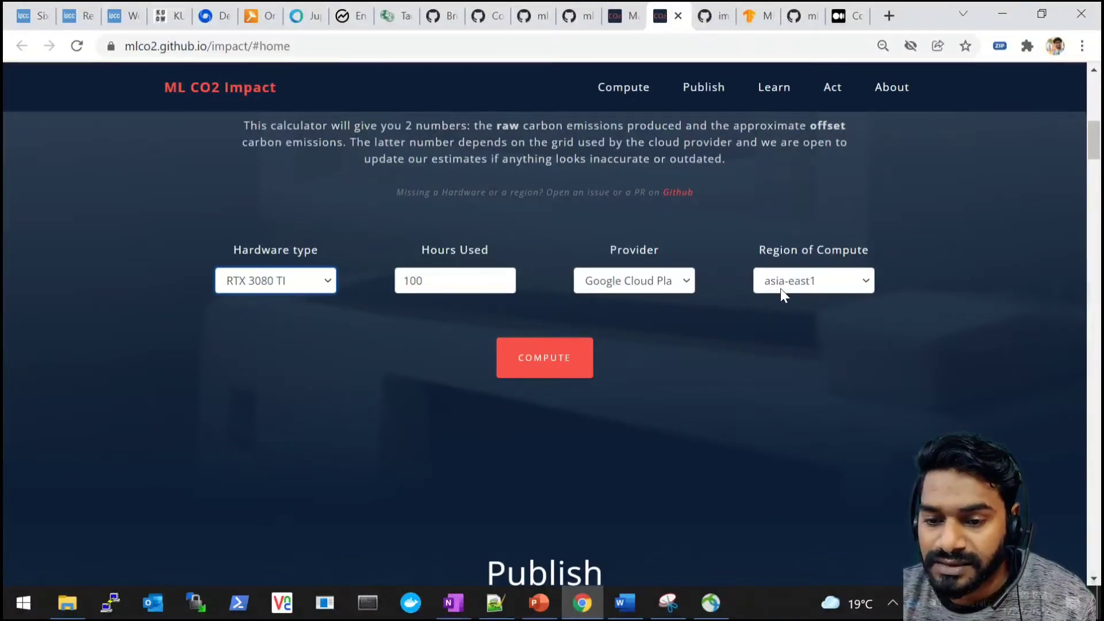
{"action": "left_click", "coordinate": [551, 364]}
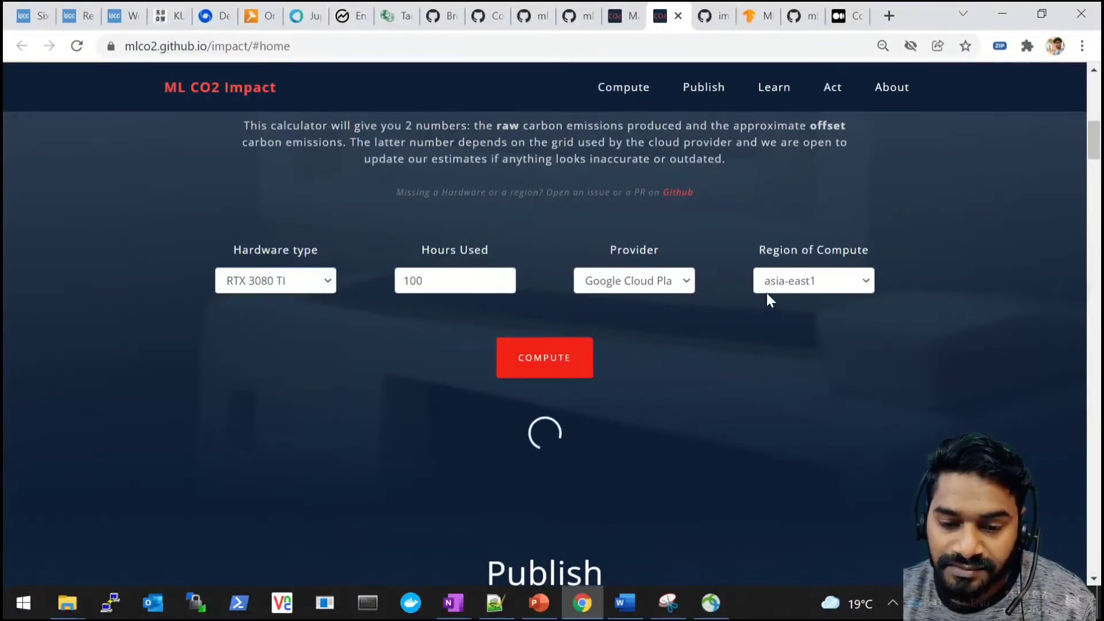
Examine the computed carbon emitted, the amount offset by the provider, and the car, coal and tree equivalents.
{"action": "scroll", "coordinate": [766, 291], "scroll_direction": "down", "scroll_amount": 4}
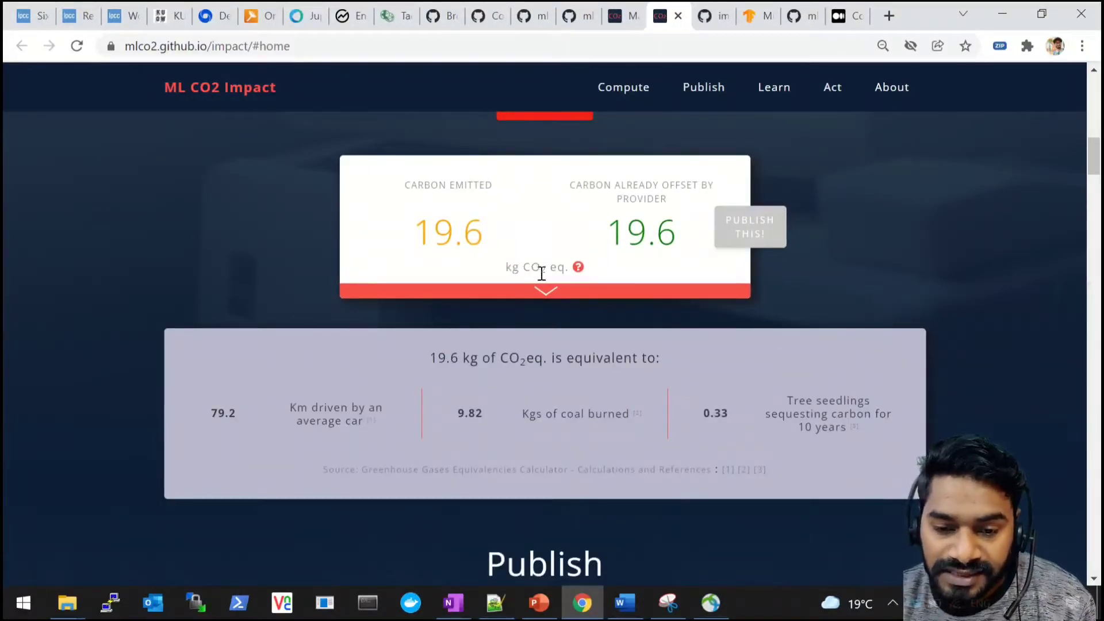
{"action": "scroll", "coordinate": [566, 289], "scroll_direction": "down", "scroll_amount": 2}
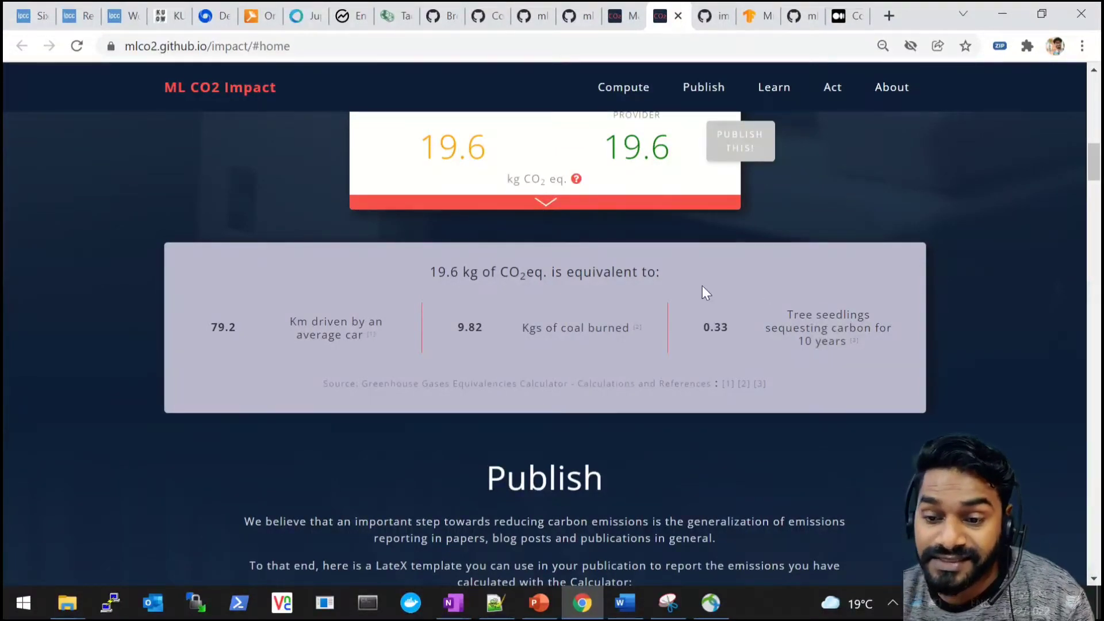
{"action": "scroll", "coordinate": [659, 280], "scroll_direction": "down", "scroll_amount": 1}
{"action": "scroll", "coordinate": [659, 280], "scroll_direction": "up", "scroll_amount": 5}
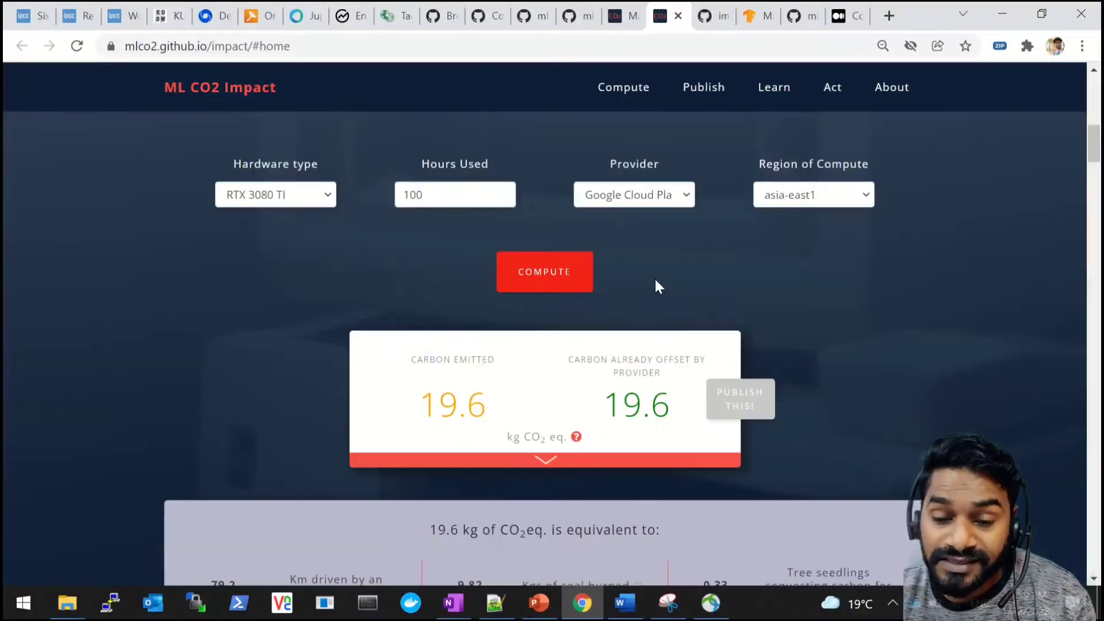
{"action": "scroll", "coordinate": [659, 285], "scroll_direction": "down", "scroll_amount": 2}
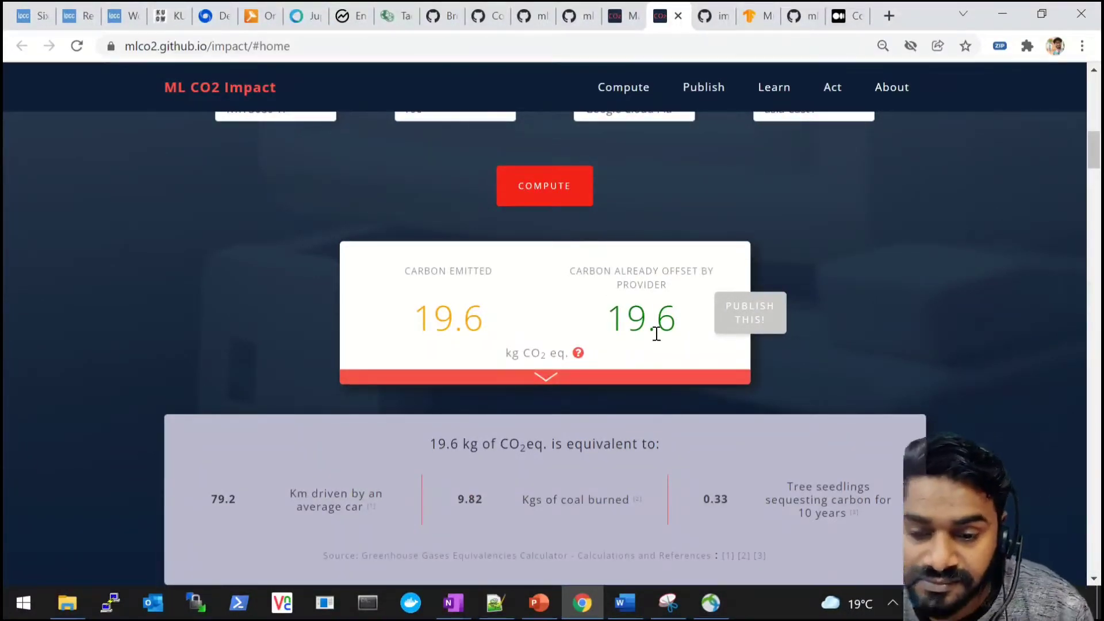
{"action": "scroll", "coordinate": [657, 334], "scroll_direction": "up", "scroll_amount": 3}
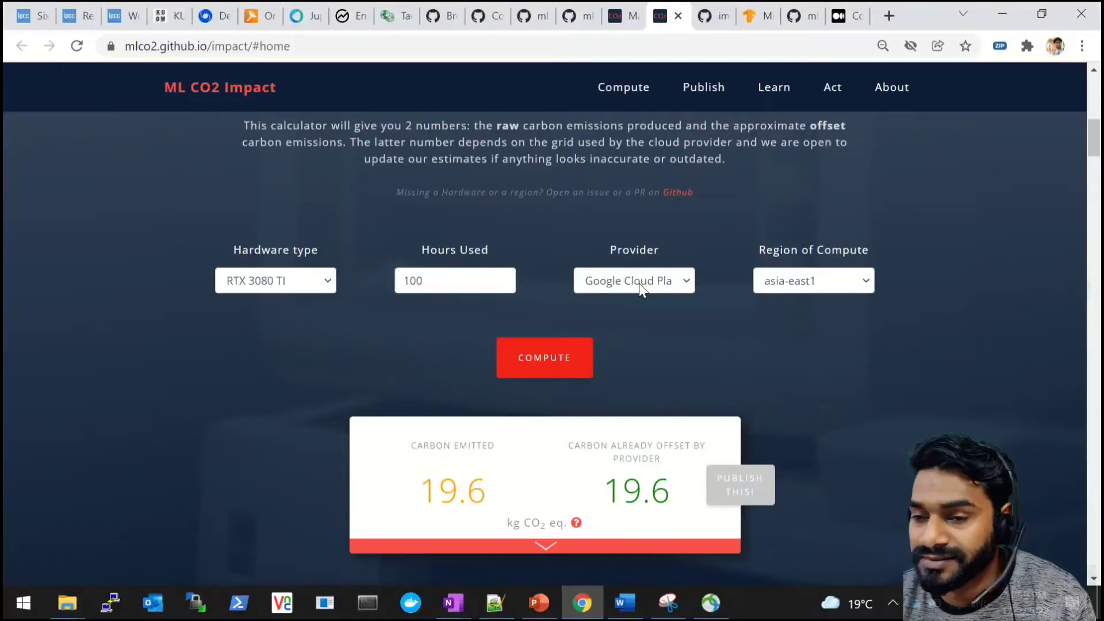
{"action": "scroll", "coordinate": [641, 287], "scroll_direction": "down", "scroll_amount": 3}
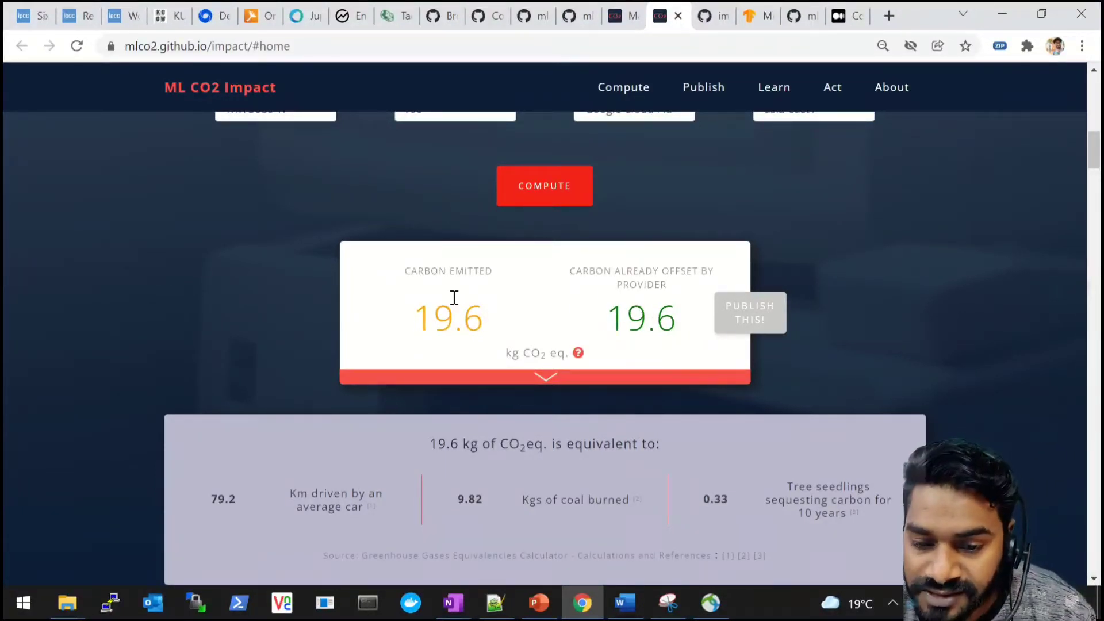
{"action": "scroll", "coordinate": [641, 314], "scroll_direction": "down", "scroll_amount": 2}
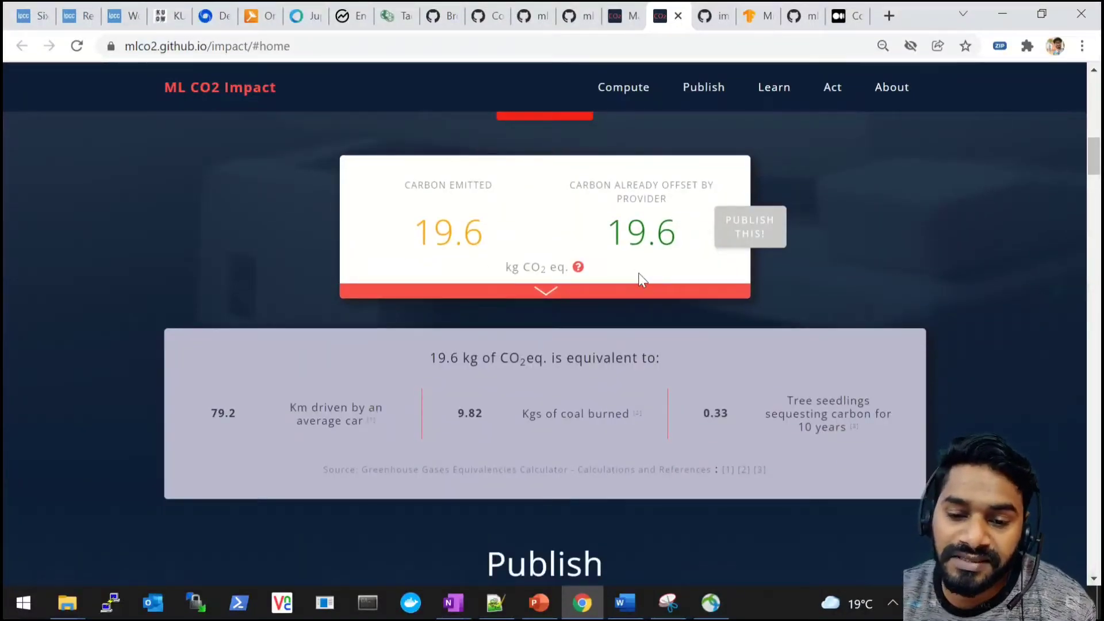
{"action": "scroll", "coordinate": [639, 276], "scroll_direction": "down", "scroll_amount": 3}
{"action": "scroll", "coordinate": [640, 276], "scroll_direction": "up", "scroll_amount": 5}
{"action": "scroll", "coordinate": [640, 274], "scroll_direction": "down", "scroll_amount": 3}
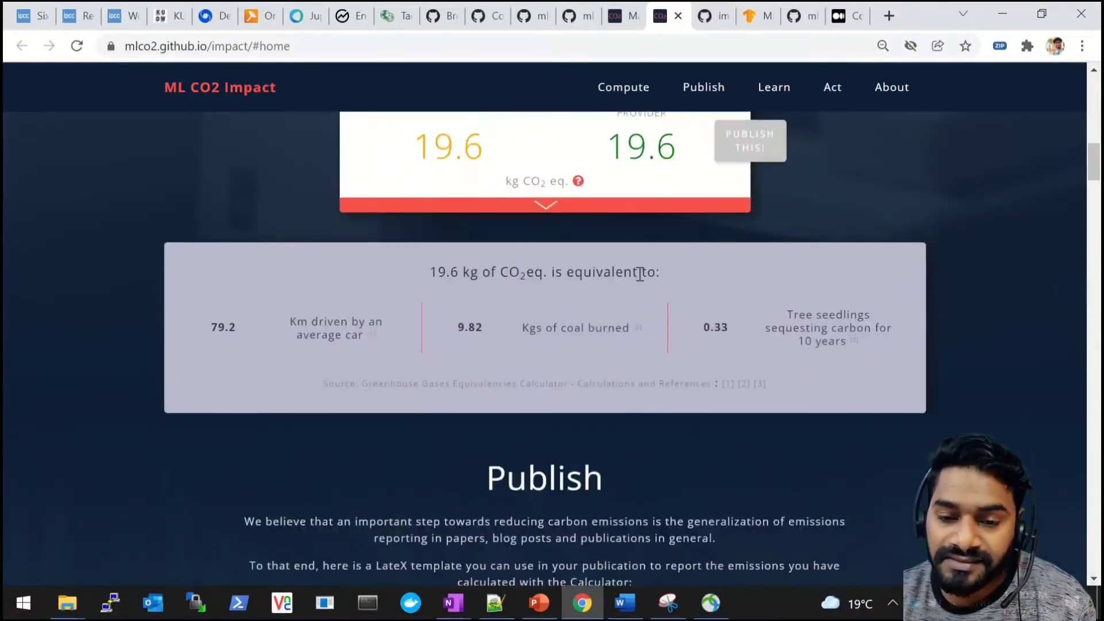
Look through the Publish section's generated LaTeX template and social media sharing options.
{"action": "scroll", "coordinate": [581, 353], "scroll_direction": "down", "scroll_amount": 6}
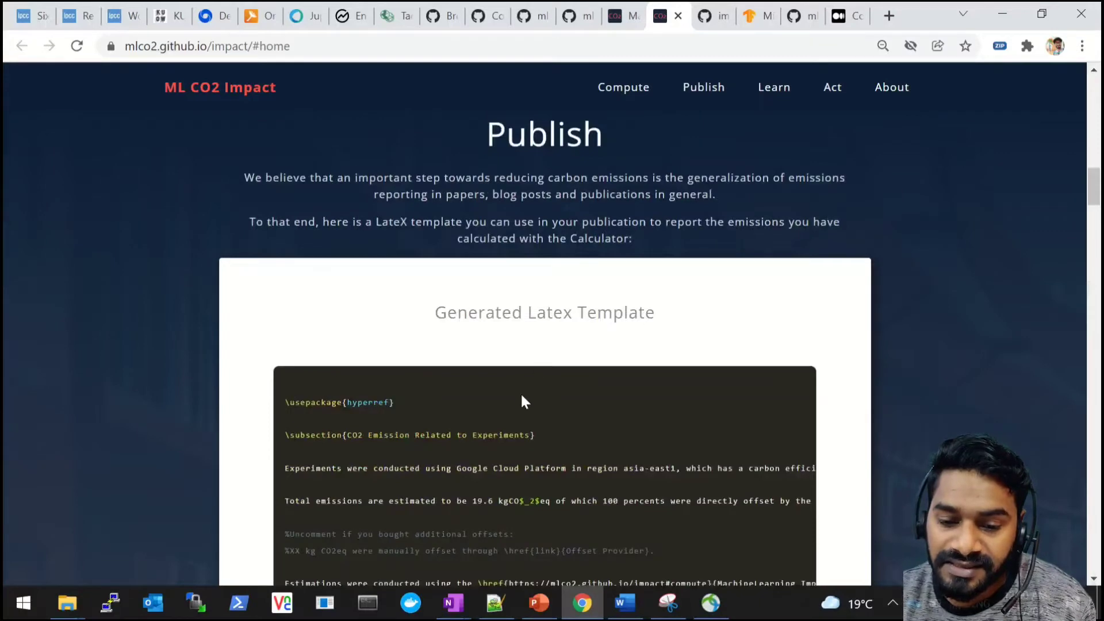
{"action": "scroll", "coordinate": [524, 401], "scroll_direction": "down", "scroll_amount": 10}
{"action": "scroll", "coordinate": [526, 395], "scroll_direction": "down", "scroll_amount": 4}
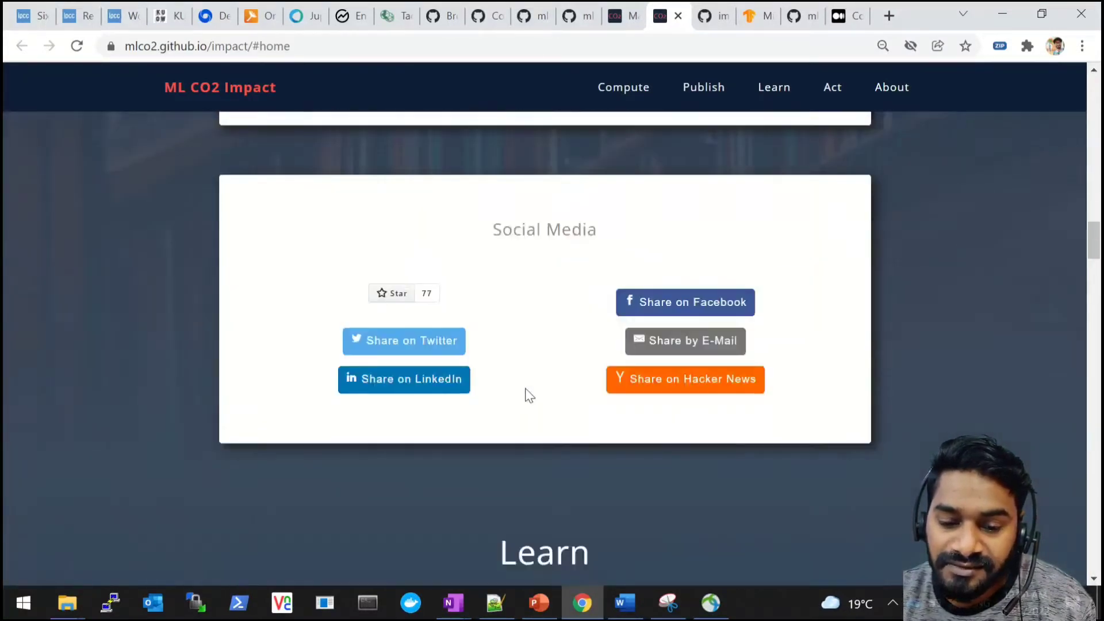
{"action": "scroll", "coordinate": [574, 374], "scroll_direction": "up", "scroll_amount": 7}
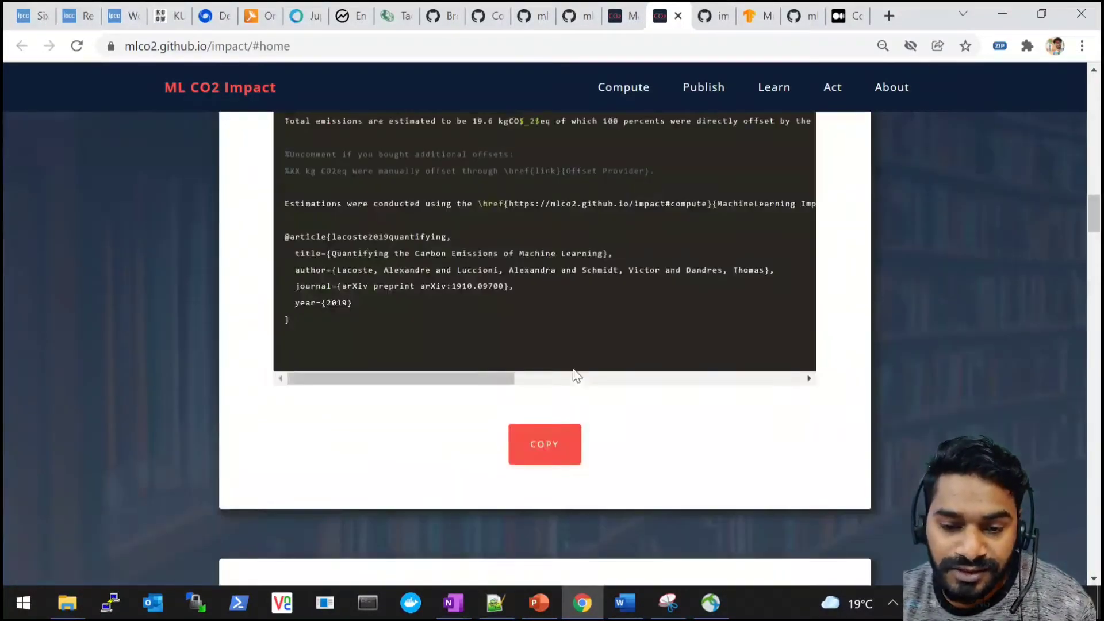
{"action": "scroll", "coordinate": [575, 374], "scroll_direction": "up", "scroll_amount": 20}
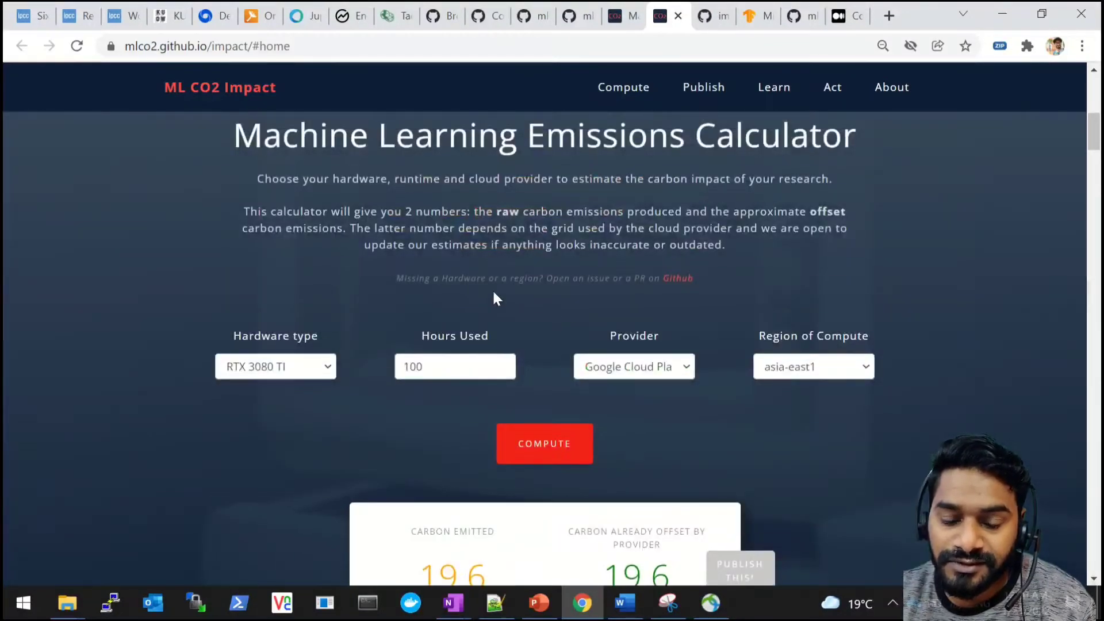
Read the explanations of CO2 and CO2 eq. in the Learn section, collapsing the CO2 entry after reading it.
{"action": "scroll", "coordinate": [623, 354], "scroll_direction": "down", "scroll_amount": 20}
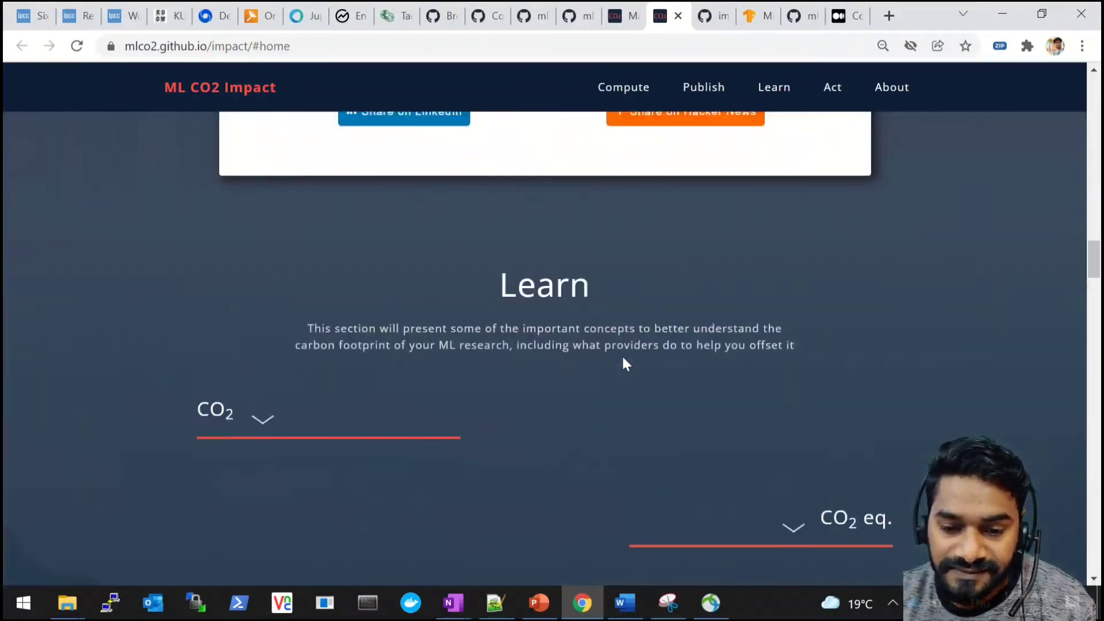
{"action": "scroll", "coordinate": [622, 354], "scroll_direction": "down", "scroll_amount": 3}
{"action": "scroll", "coordinate": [621, 360], "scroll_direction": "up", "scroll_amount": 3}
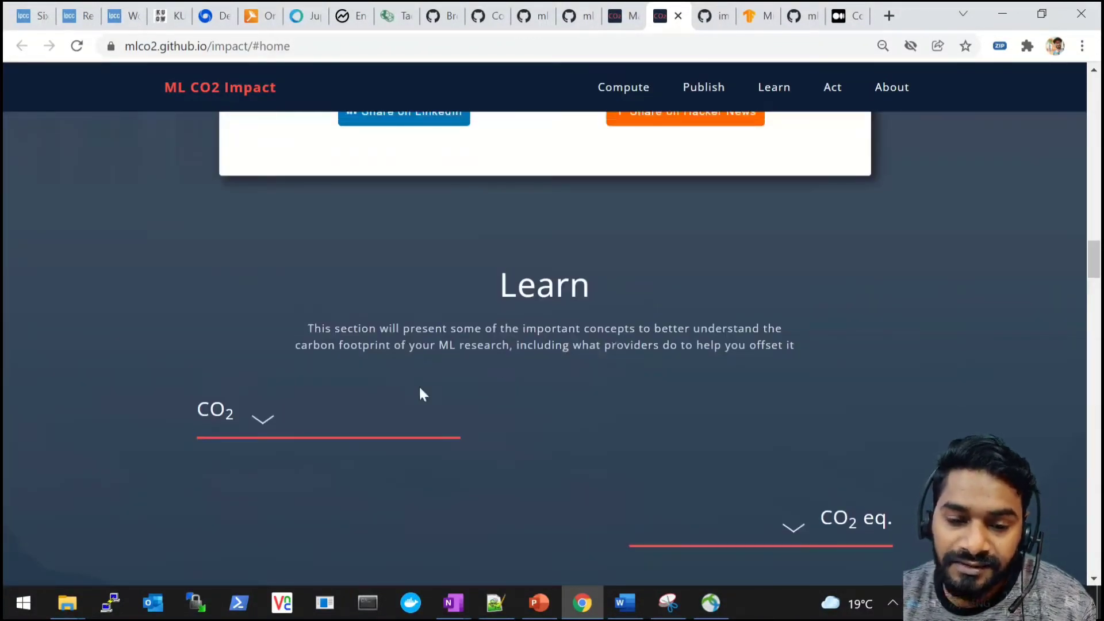
{"action": "scroll", "coordinate": [337, 406], "scroll_direction": "down", "scroll_amount": 3}
{"action": "left_click", "coordinate": [260, 247]}
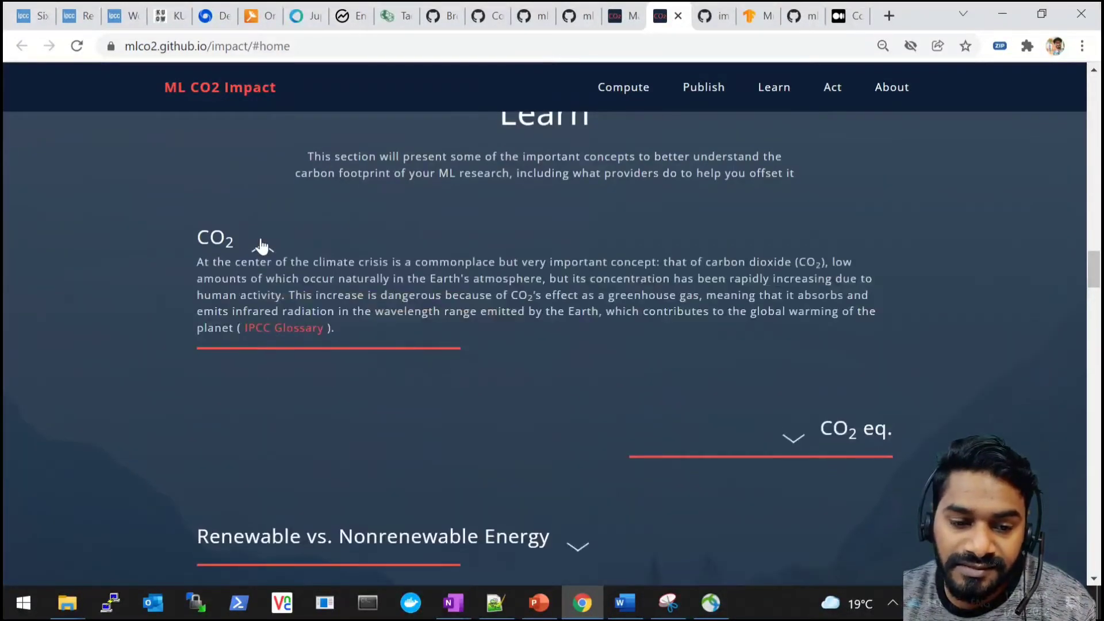
{"action": "left_click", "coordinate": [260, 246]}
{"action": "left_click", "coordinate": [783, 356]}
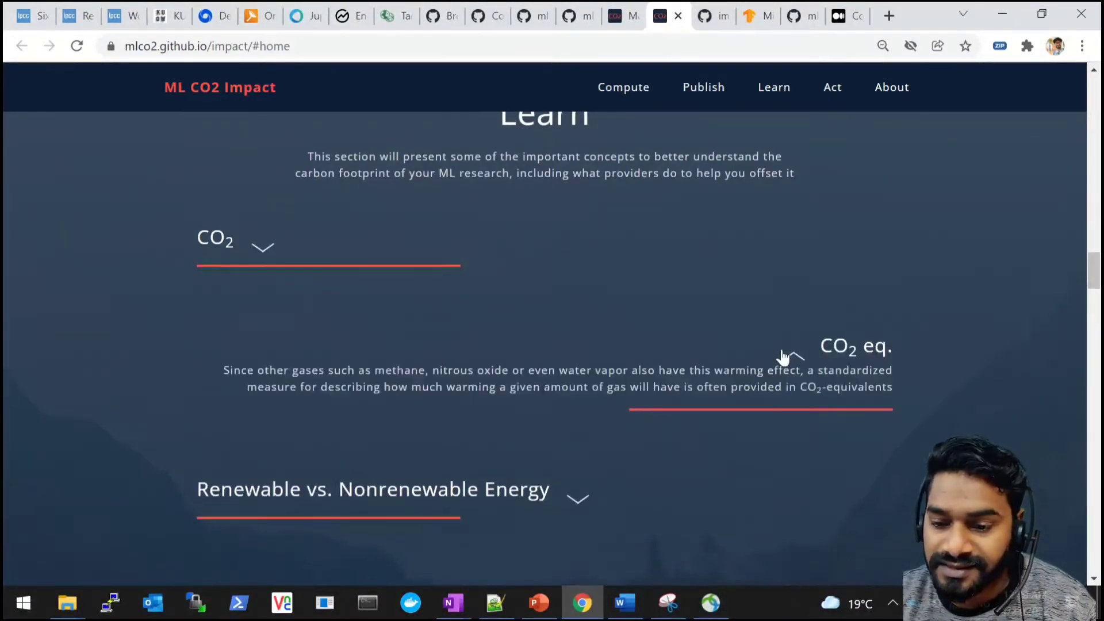
View the Carbon Offsetting explanation and the recommended actions for reducing machine learning emissions.
{"action": "scroll", "coordinate": [716, 348], "scroll_direction": "down", "scroll_amount": 6}
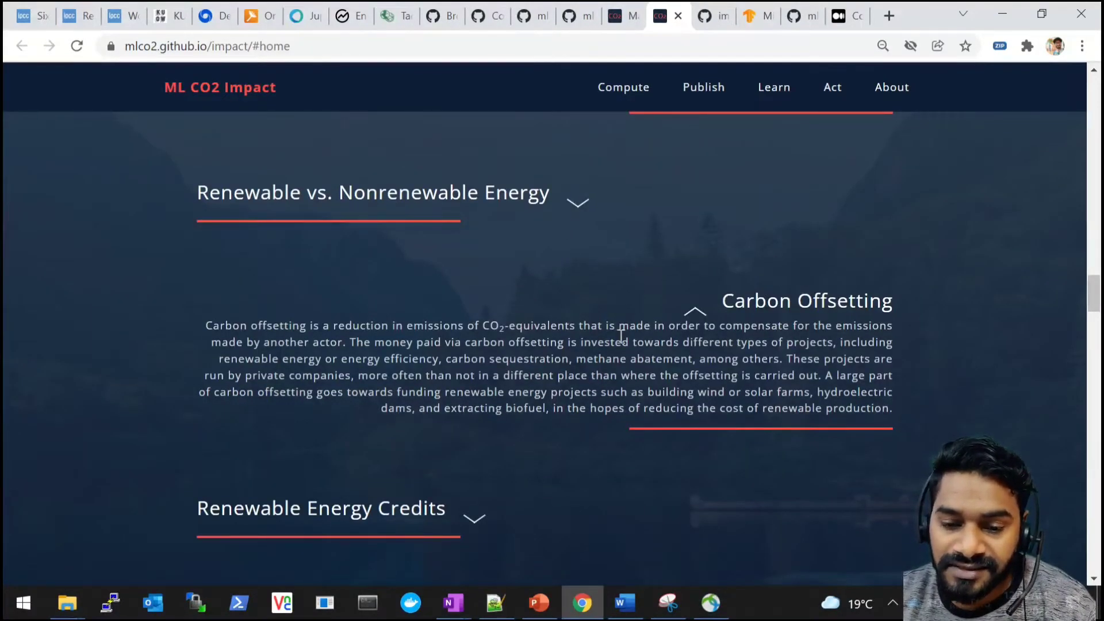
{"action": "scroll", "coordinate": [409, 393], "scroll_direction": "down", "scroll_amount": 7}
{"action": "scroll", "coordinate": [597, 390], "scroll_direction": "down", "scroll_amount": 10}
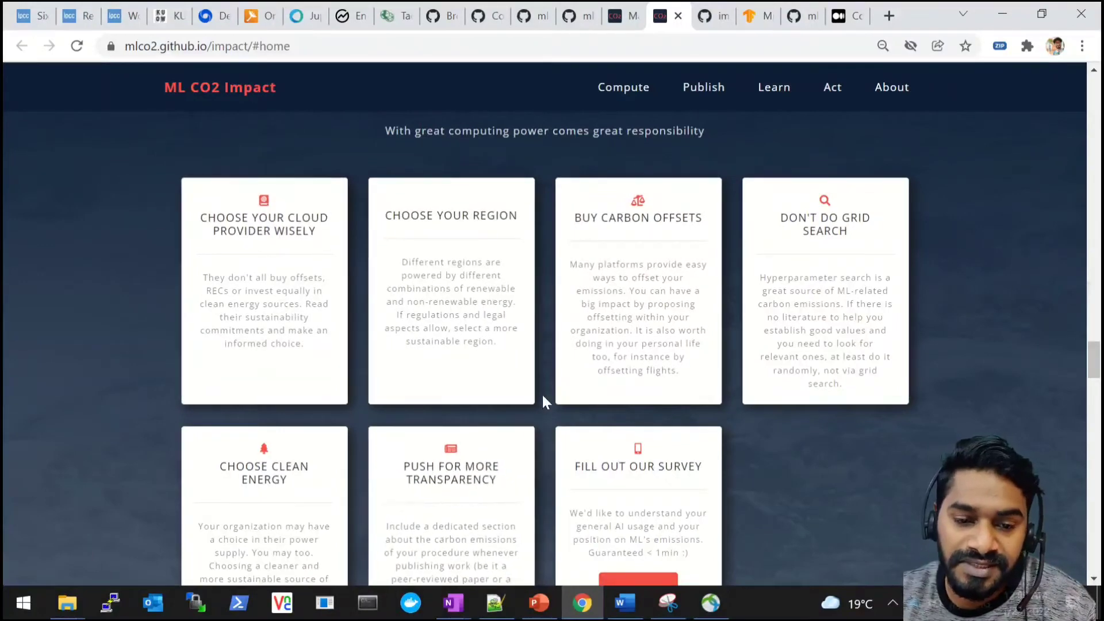
Look over the recommendation cards in the Act section and return to the Machine Learning Emissions Calculator.
{"action": "scroll", "coordinate": [511, 387], "scroll_direction": "down", "scroll_amount": 2}
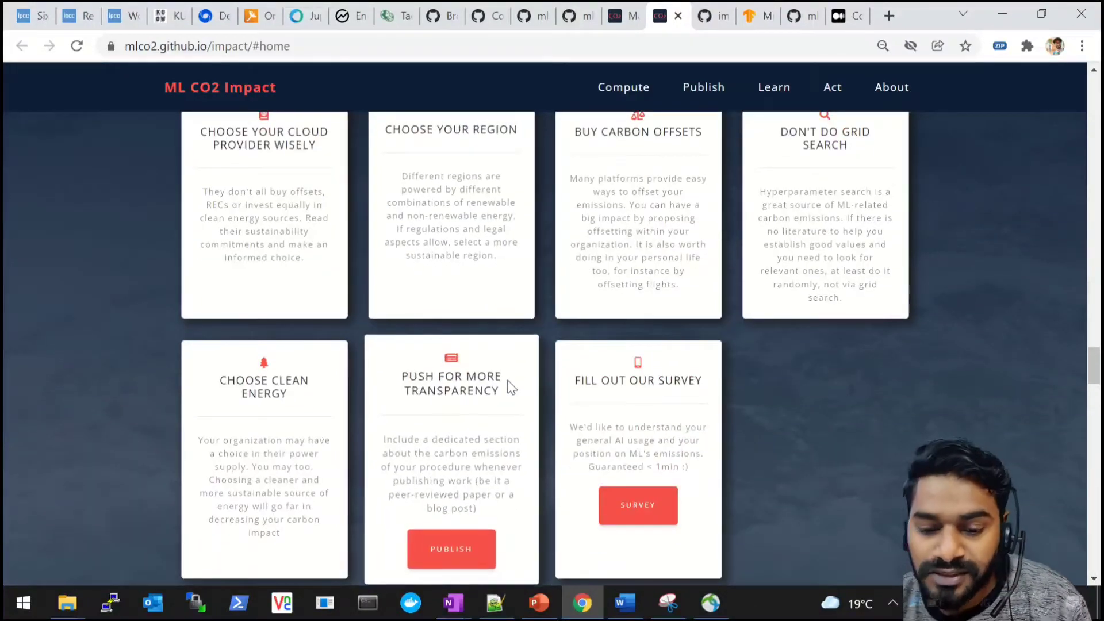
{"action": "scroll", "coordinate": [511, 387], "scroll_direction": "up", "scroll_amount": 2}
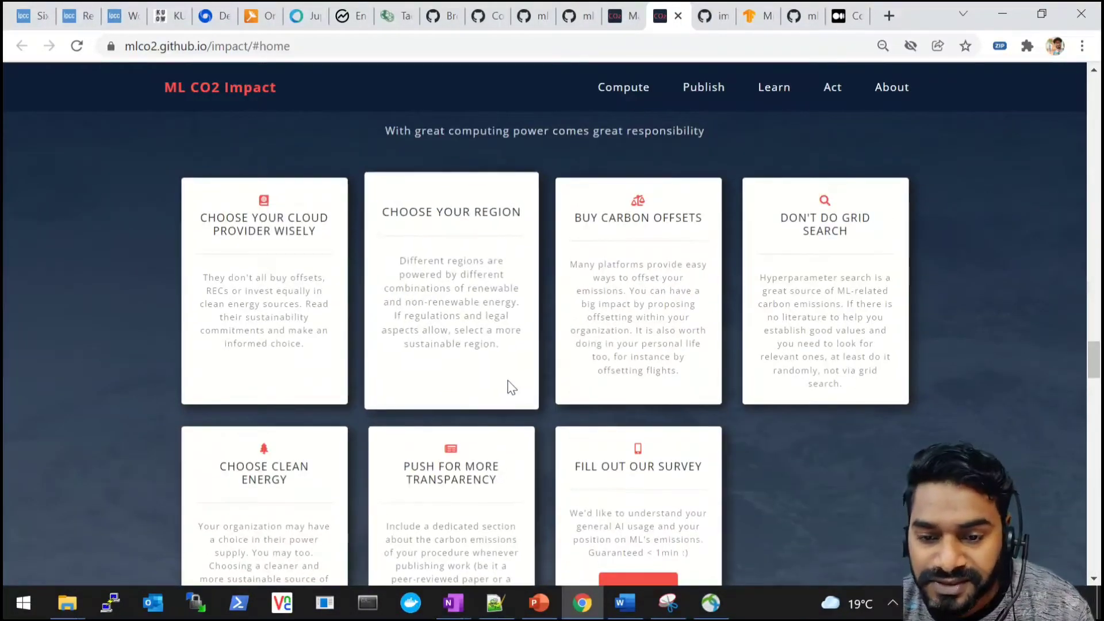
{"action": "scroll", "coordinate": [512, 387], "scroll_direction": "up", "scroll_amount": 7}
{"action": "scroll", "coordinate": [512, 388], "scroll_direction": "up", "scroll_amount": 20}
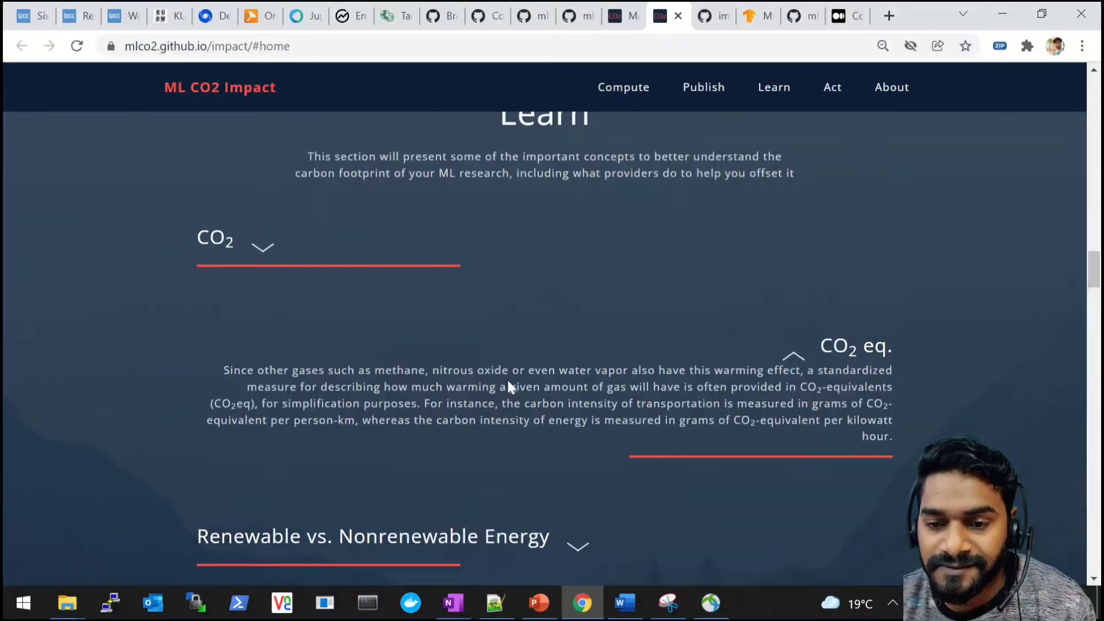
{"action": "scroll", "coordinate": [510, 386], "scroll_direction": "up", "scroll_amount": 13}
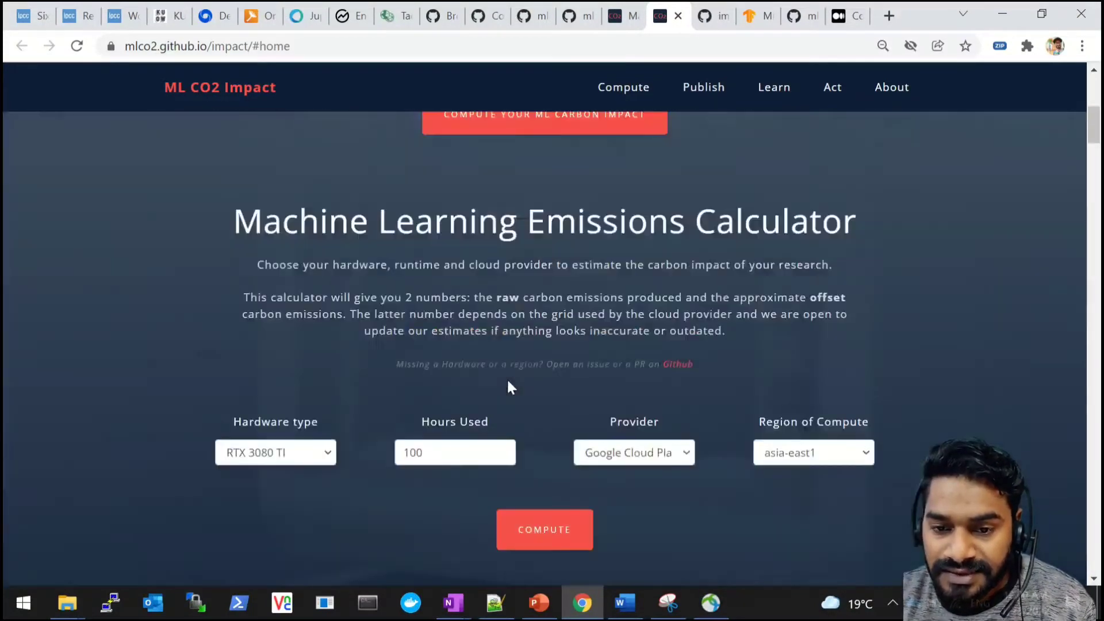
Expand the carbon result card to show the details of how the emissions were calculated.
{"action": "scroll", "coordinate": [510, 387], "scroll_direction": "down", "scroll_amount": 4}
{"action": "scroll", "coordinate": [508, 381], "scroll_direction": "down", "scroll_amount": 3}
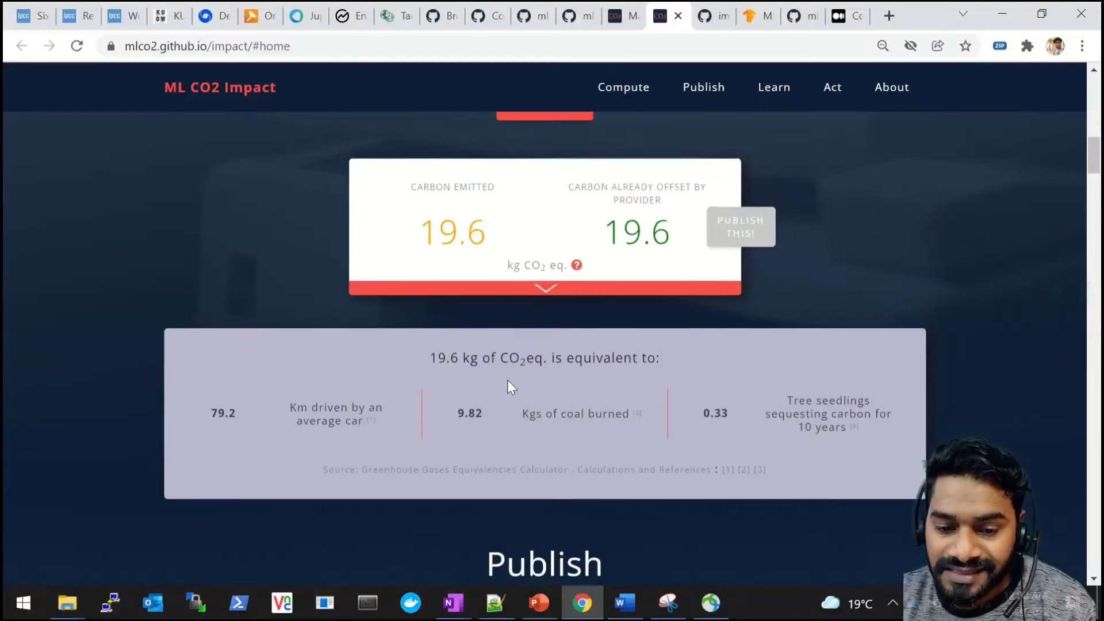
{"action": "scroll", "coordinate": [561, 379], "scroll_direction": "up", "scroll_amount": 3}
{"action": "left_click", "coordinate": [540, 460]}
{"action": "scroll", "coordinate": [579, 396], "scroll_direction": "down", "scroll_amount": 1}
{"action": "scroll", "coordinate": [581, 384], "scroll_direction": "down", "scroll_amount": 2}
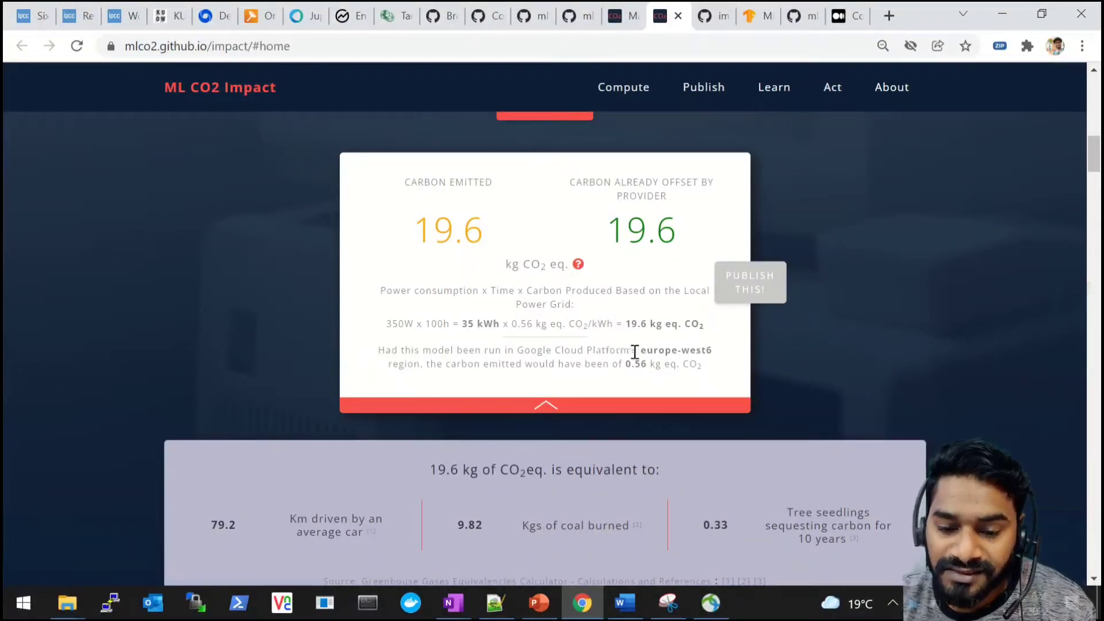
Highlight the suggested europe-west6 region and its alternative emission figure in the result details.
{"action": "left_click_drag", "start_coordinate": [641, 350], "coordinate": [718, 349]}
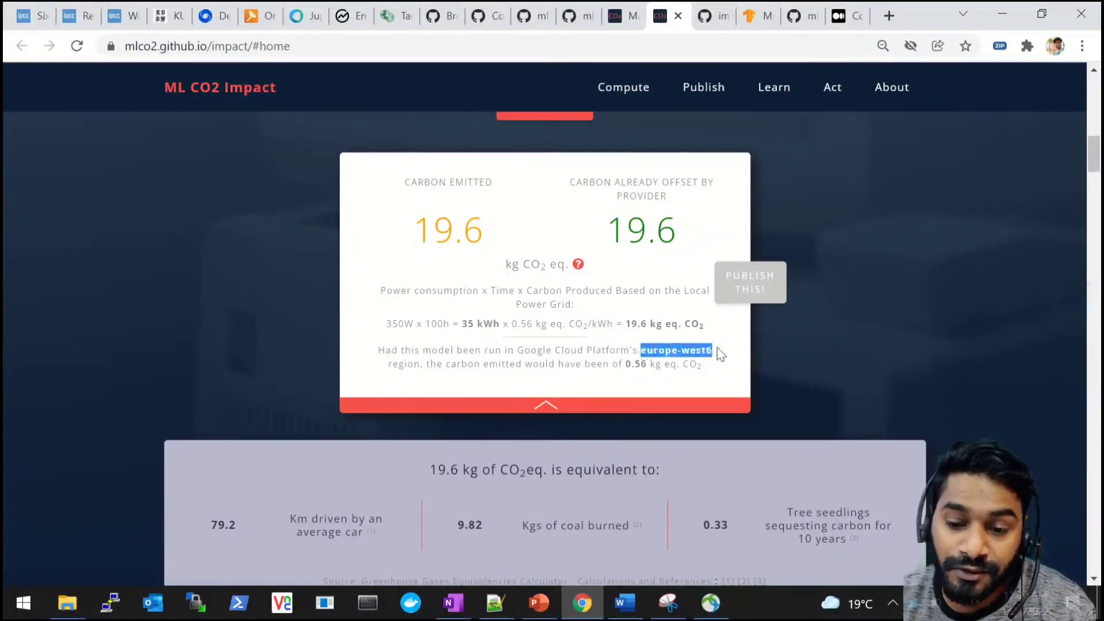
{"action": "scroll", "coordinate": [698, 337], "scroll_direction": "up", "scroll_amount": 4}
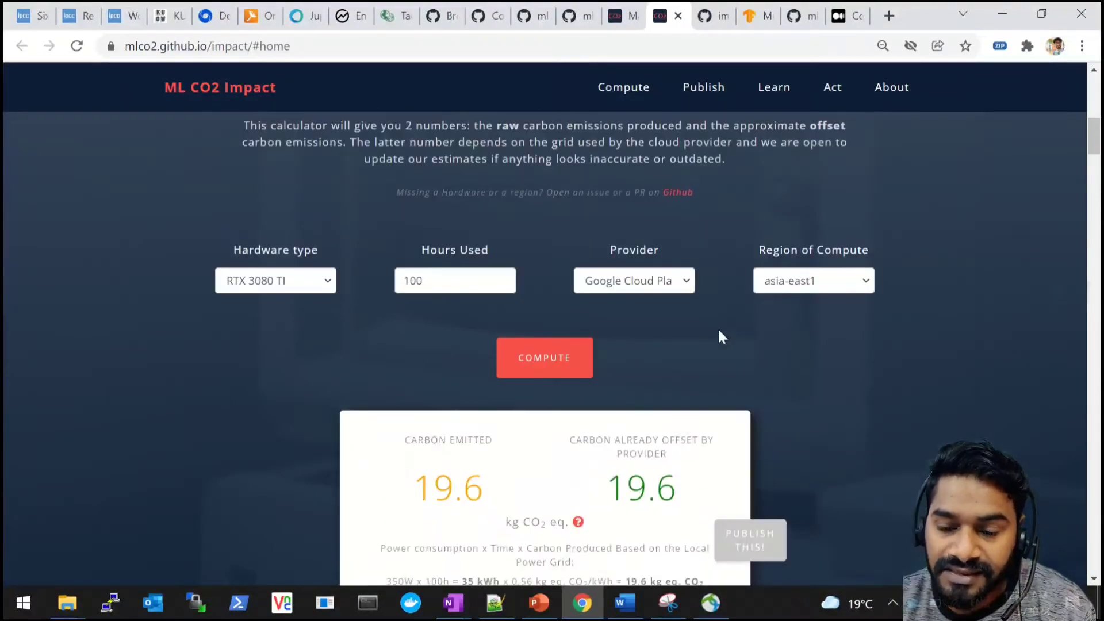
{"action": "scroll", "coordinate": [753, 345], "scroll_direction": "down", "scroll_amount": 4}
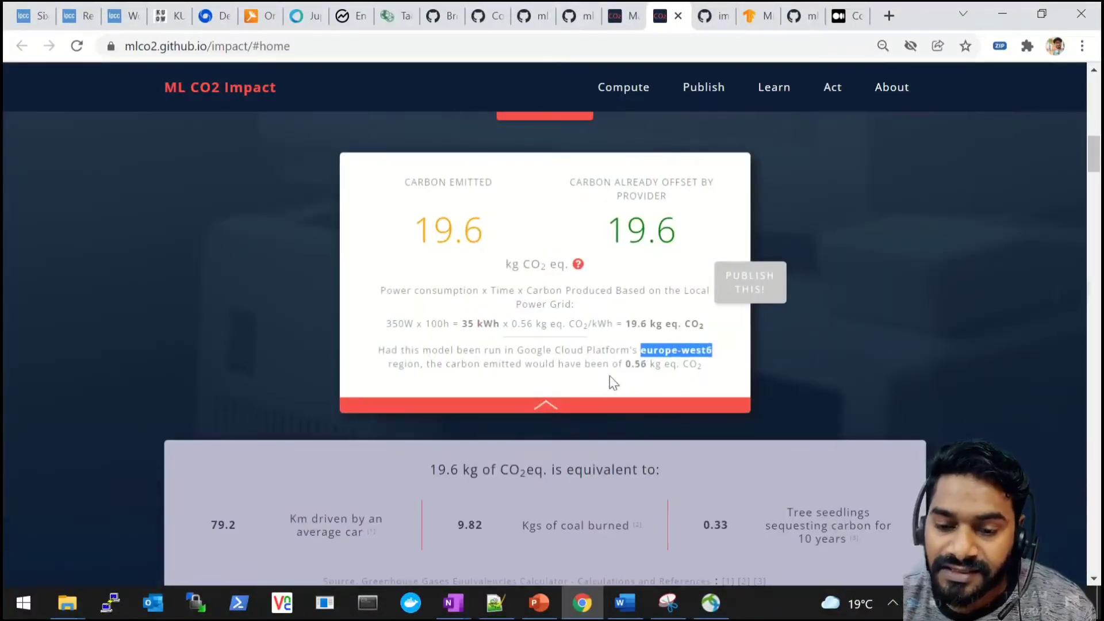
{"action": "left_click_drag", "start_coordinate": [623, 365], "coordinate": [703, 371]}
{"action": "left_click_drag", "start_coordinate": [641, 350], "coordinate": [720, 357]}
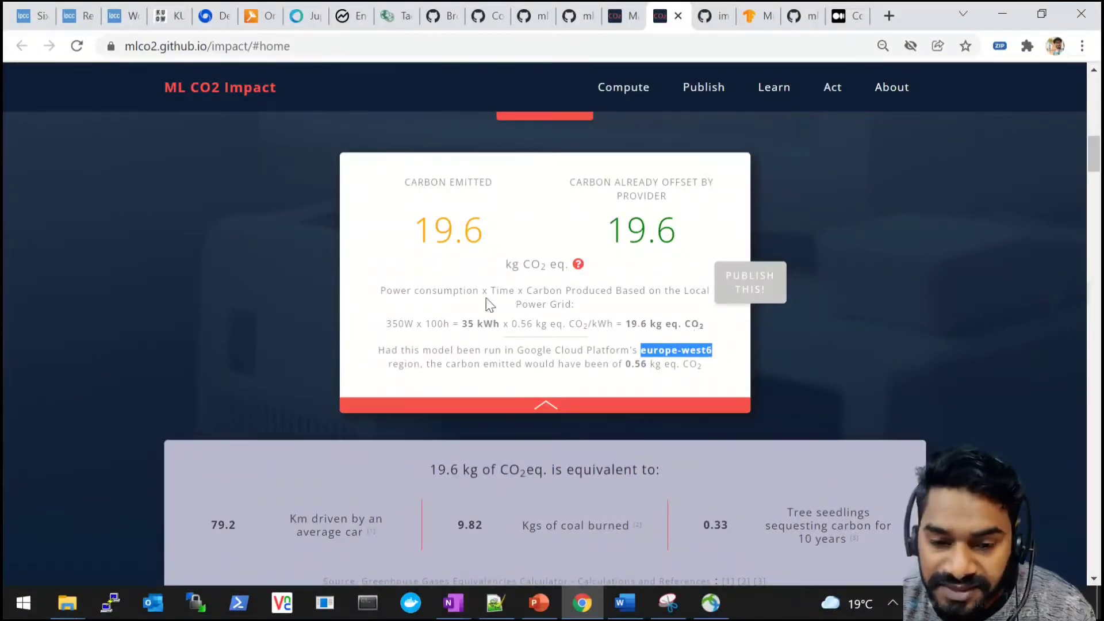
Highlight the power consumption, time and carbon produced terms of the formula, and compare them with the calculator's settings and results.
{"action": "left_click_drag", "start_coordinate": [383, 294], "coordinate": [518, 295]}
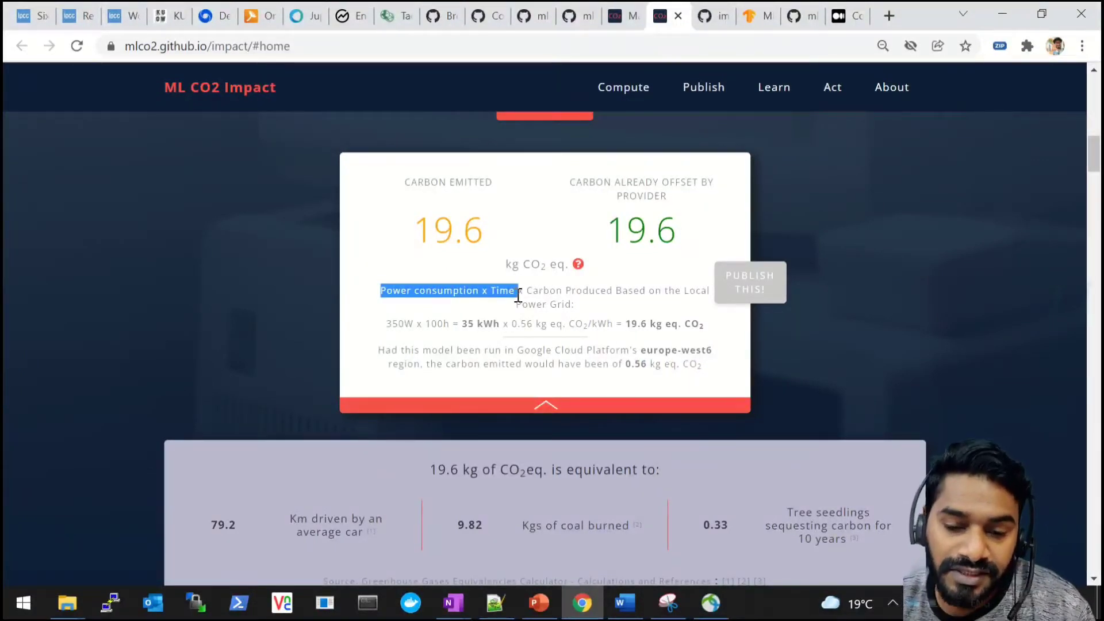
{"action": "left_click_drag", "start_coordinate": [526, 291], "coordinate": [661, 296]}
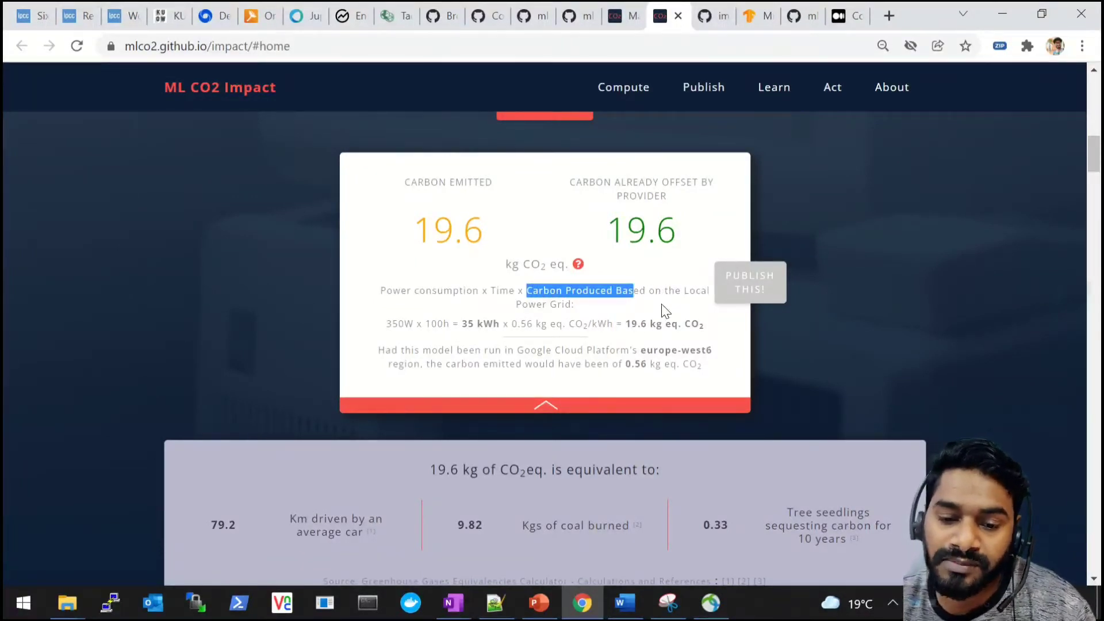
{"action": "scroll", "coordinate": [650, 312], "scroll_direction": "down", "scroll_amount": 1}
{"action": "scroll", "coordinate": [647, 308], "scroll_direction": "up", "scroll_amount": 5}
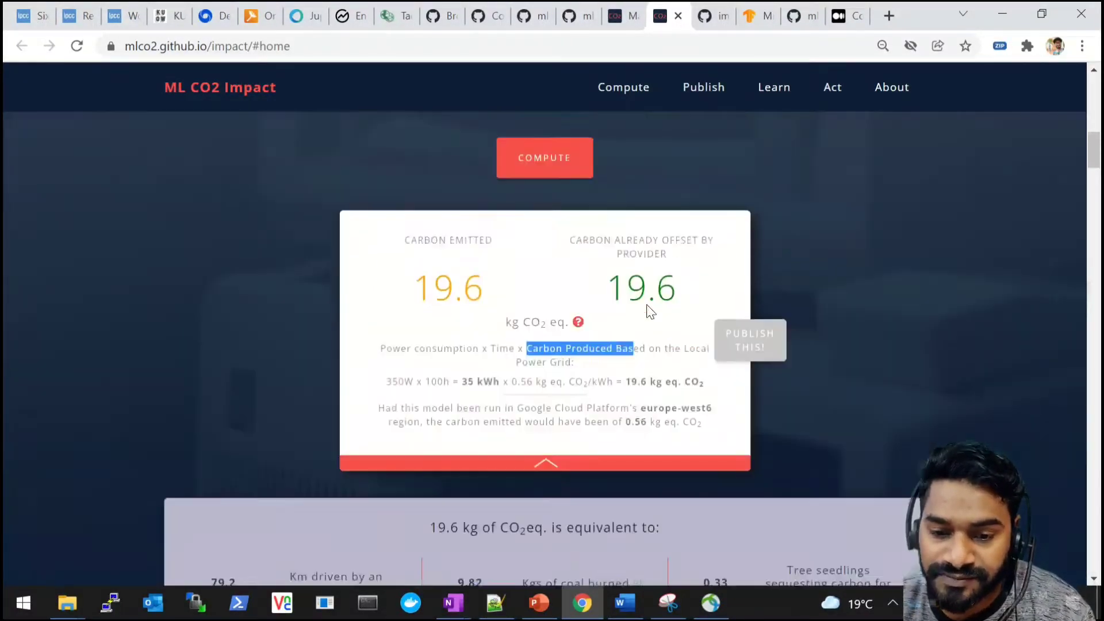
{"action": "scroll", "coordinate": [701, 368], "scroll_direction": "down", "scroll_amount": 3}
{"action": "scroll", "coordinate": [741, 322], "scroll_direction": "up", "scroll_amount": 3}
{"action": "scroll", "coordinate": [759, 311], "scroll_direction": "down", "scroll_amount": 2}
{"action": "scroll", "coordinate": [726, 349], "scroll_direction": "down", "scroll_amount": 1}
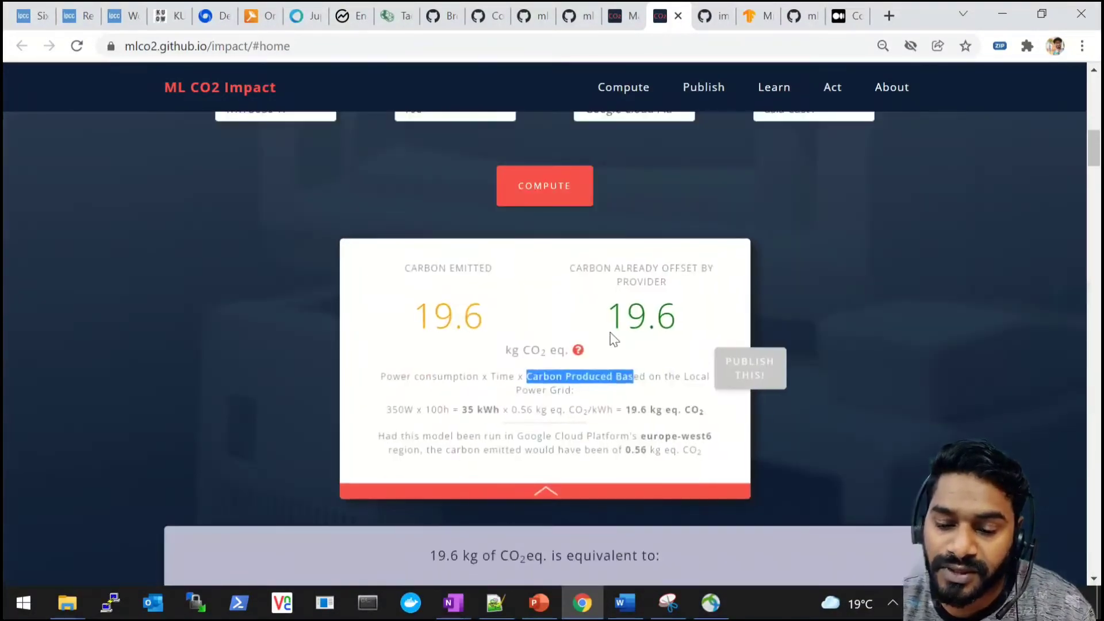
{"action": "scroll", "coordinate": [563, 376], "scroll_direction": "up", "scroll_amount": 4}
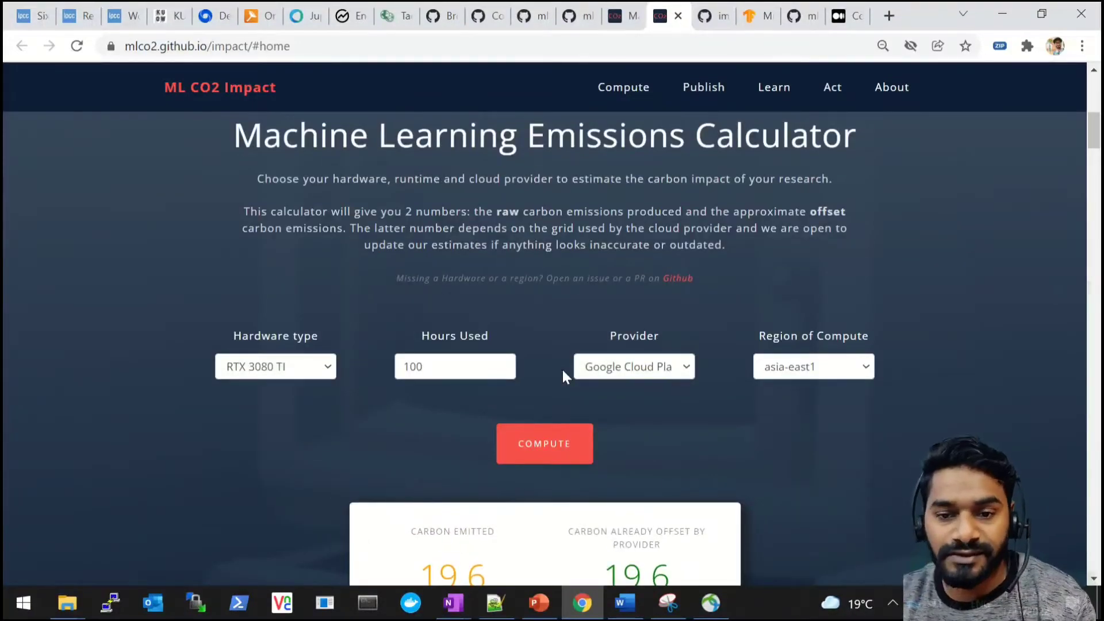
{"action": "scroll", "coordinate": [562, 368], "scroll_direction": "down", "scroll_amount": 1}
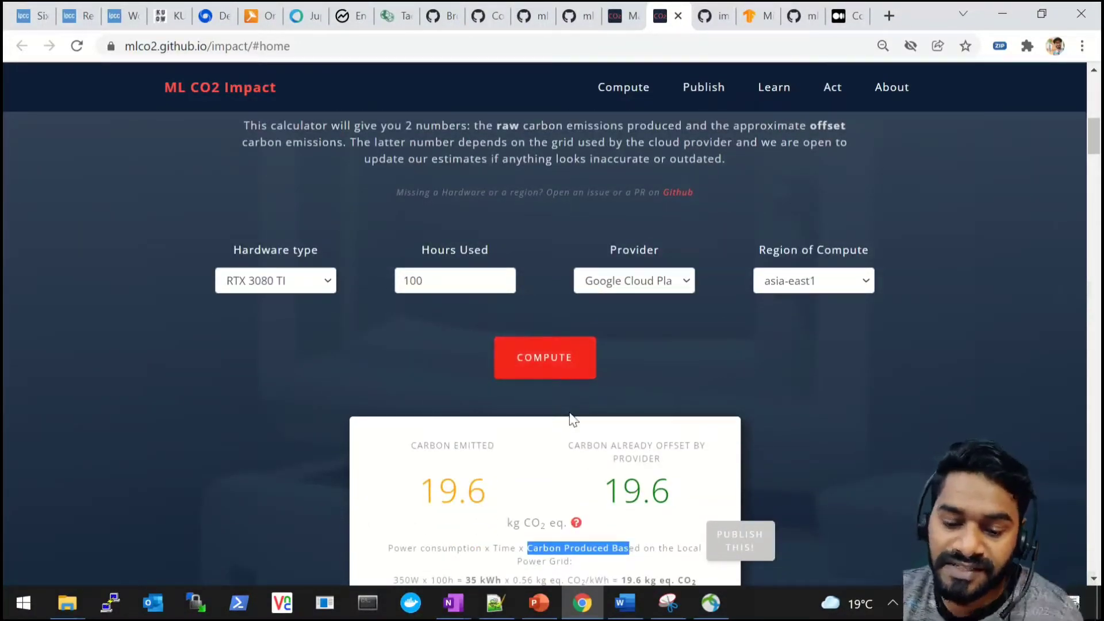
Switch to the carbon_footprint.pptx presentation in PowerPoint and view slide 33 on carbon offsetting and slide 34 on calculating CO2eq.
{"action": "left_click", "coordinate": [539, 602]}
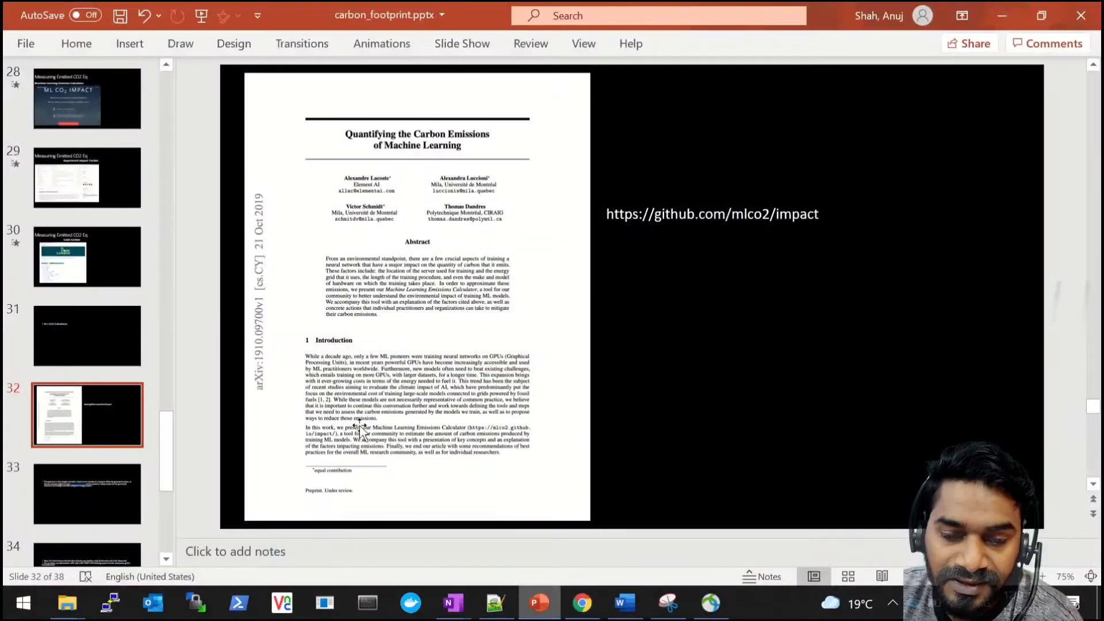
{"action": "left_click", "coordinate": [104, 477]}
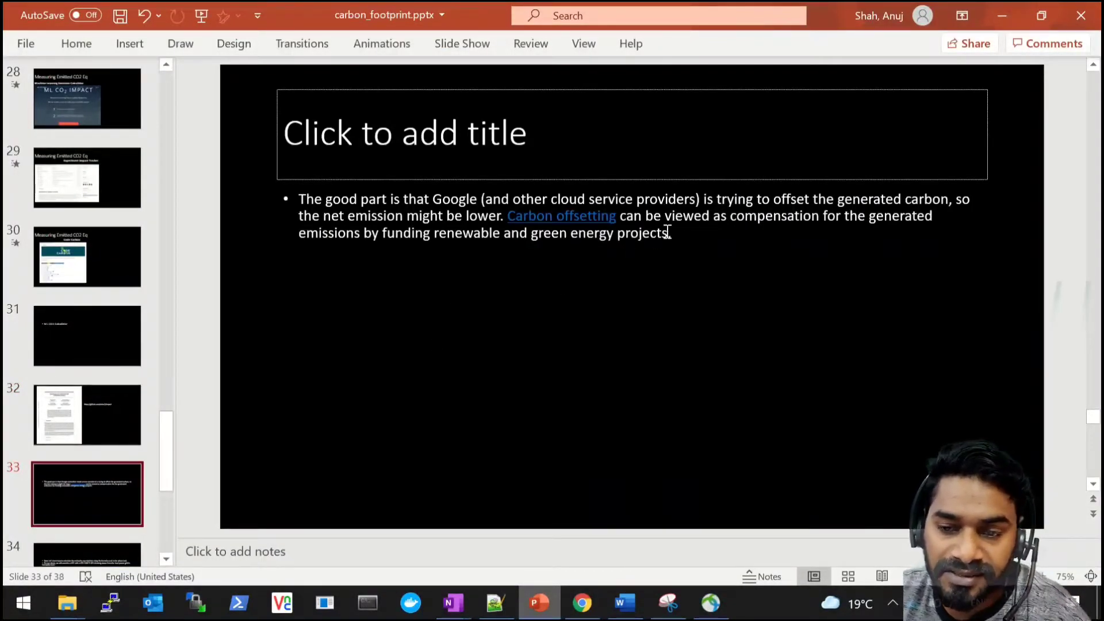
{"action": "scroll", "coordinate": [599, 253], "scroll_direction": "down", "scroll_amount": 2}
{"action": "left_click", "coordinate": [87, 268]}
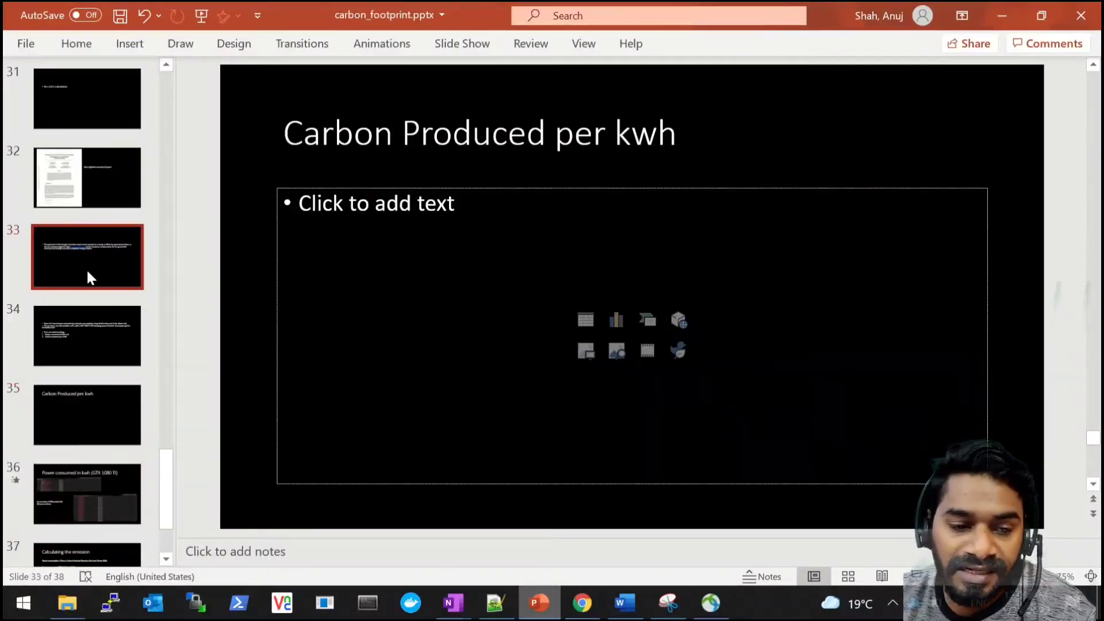
{"action": "left_click", "coordinate": [95, 317]}
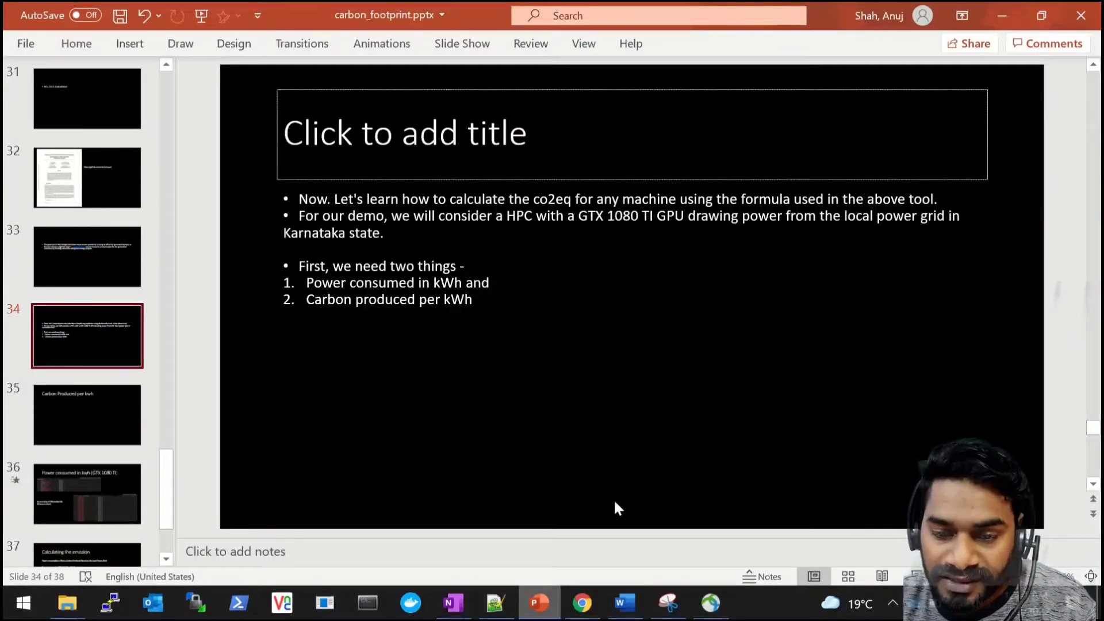
Switch back to the ML CO2 Impact page in Chrome and re-examine the result card's formula and equivalents.
{"action": "left_click", "coordinate": [582, 603]}
{"action": "scroll", "coordinate": [604, 353], "scroll_direction": "down", "scroll_amount": 3}
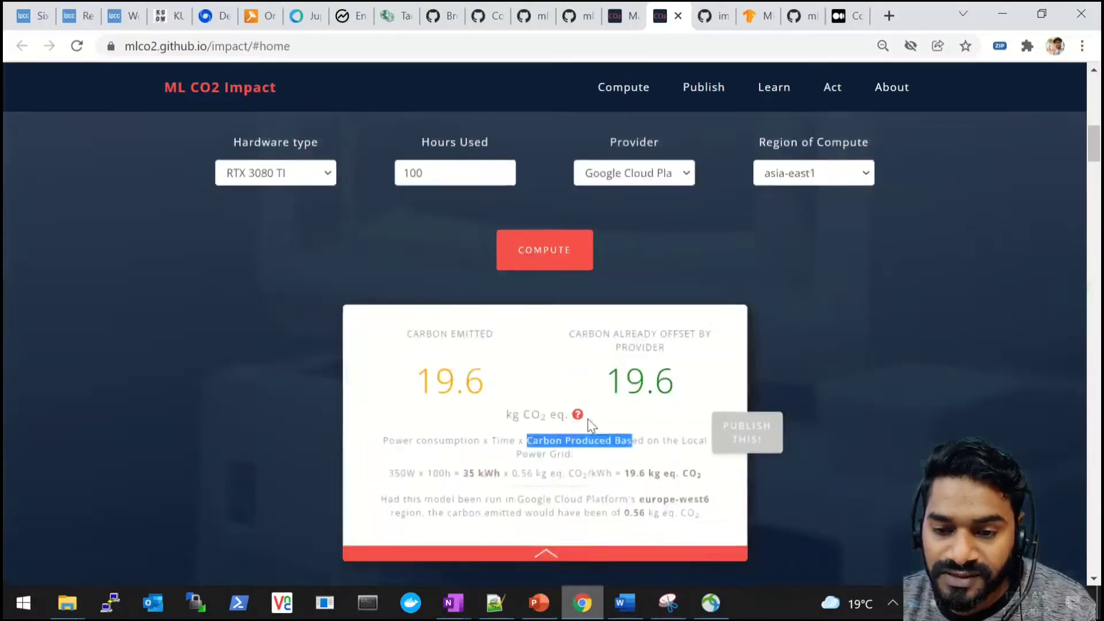
{"action": "scroll", "coordinate": [608, 410], "scroll_direction": "up", "scroll_amount": 2}
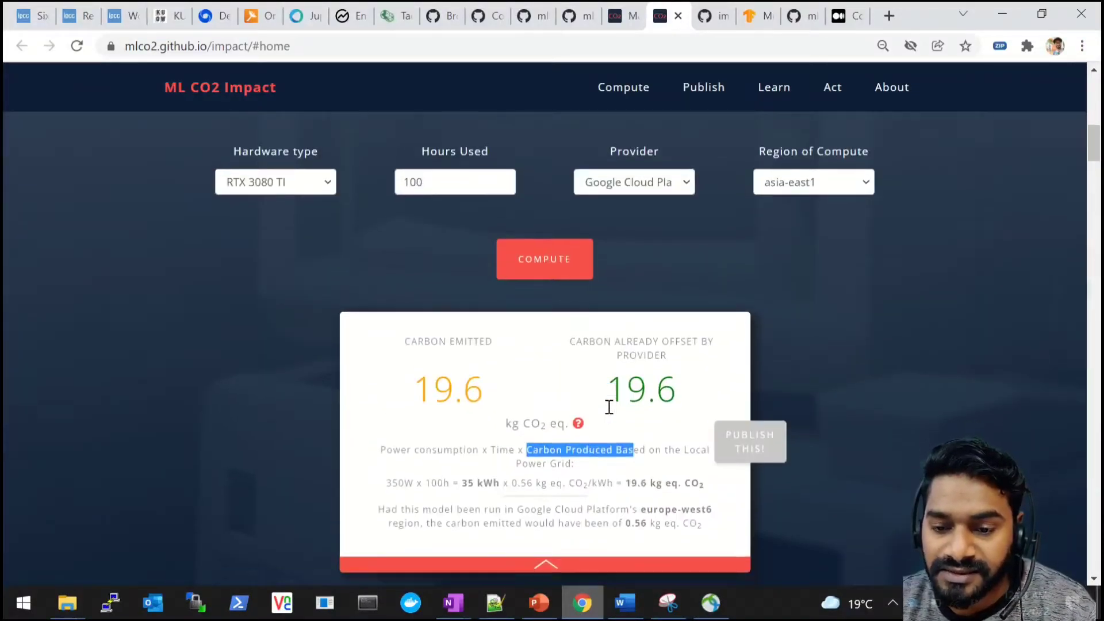
{"action": "scroll", "coordinate": [608, 410], "scroll_direction": "down", "scroll_amount": 5}
{"action": "scroll", "coordinate": [608, 408], "scroll_direction": "down", "scroll_amount": 3}
Return to the PowerPoint presentation, point out the two required quantities on slide 34, and open slide 35, "Carbon Produced per kwh".
{"action": "key", "text": "alt+Tab"}
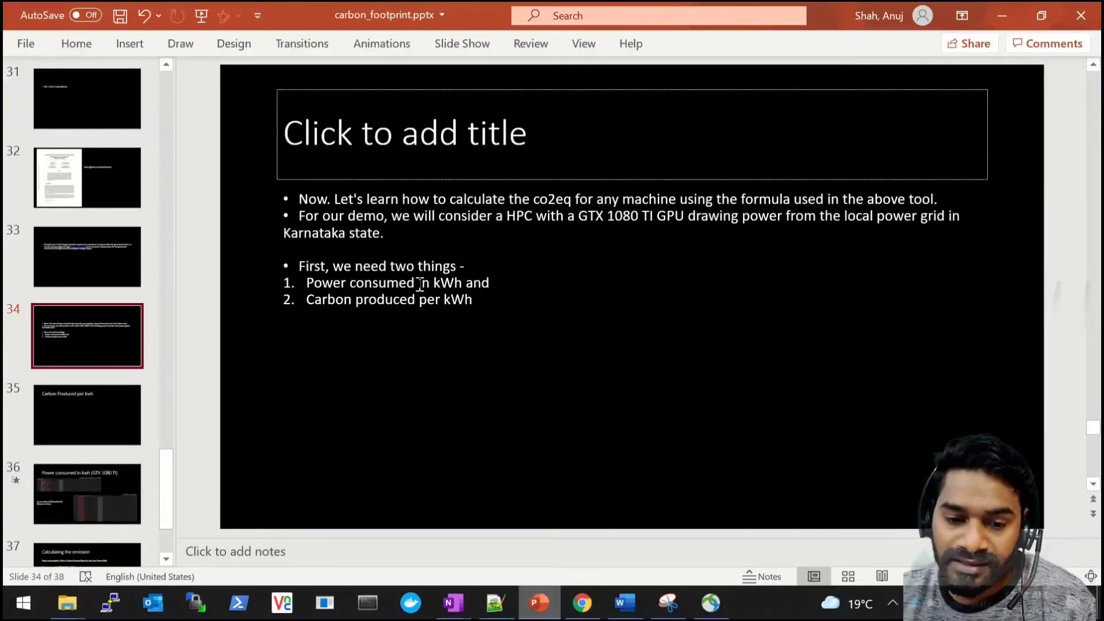
{"action": "left_click", "coordinate": [465, 283]}
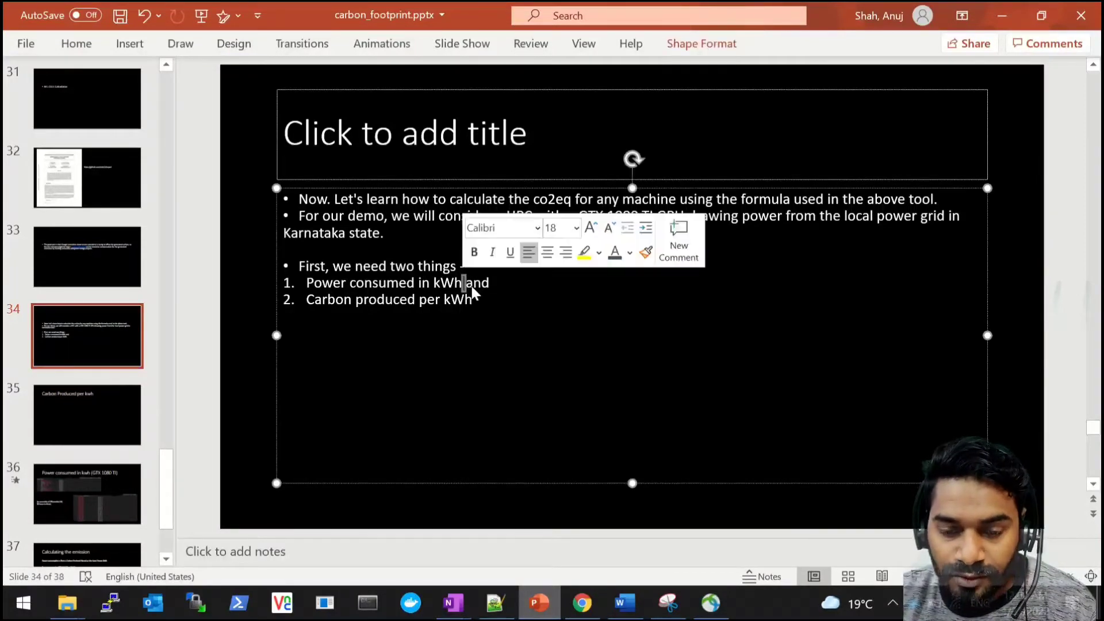
{"action": "left_click", "coordinate": [493, 307]}
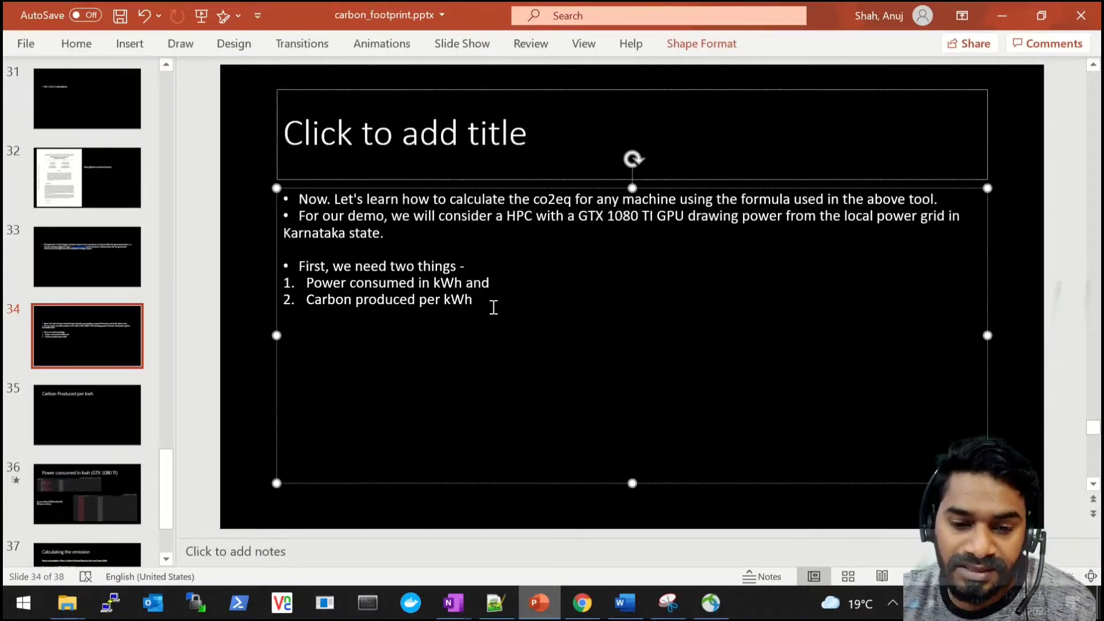
{"action": "left_click", "coordinate": [94, 414]}
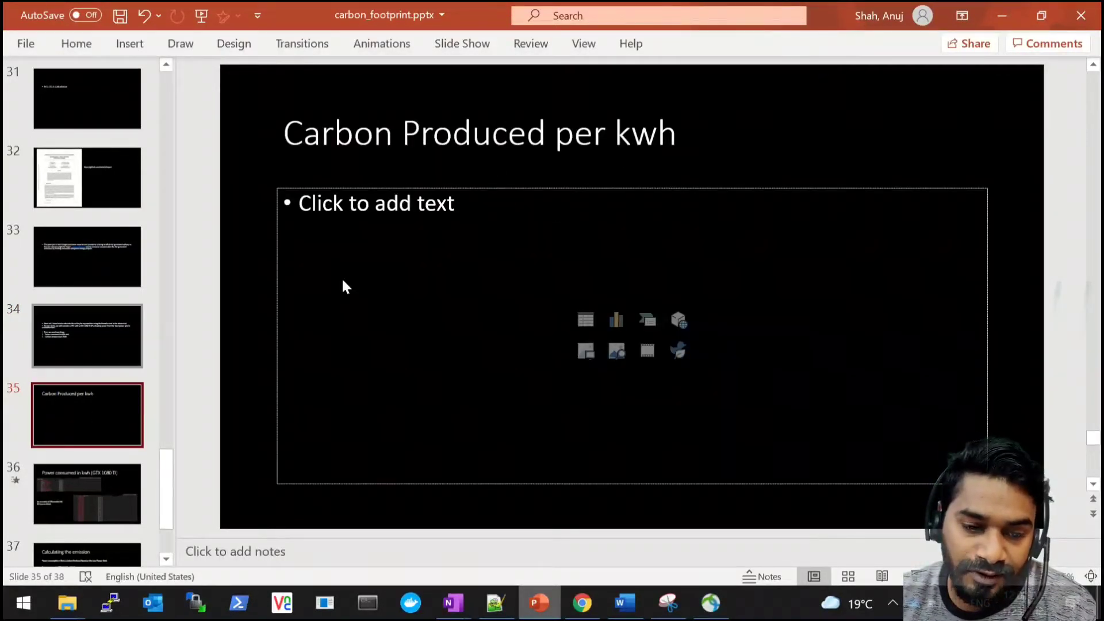
Minimize the presentation and open the Electricity Map - 2021 source from the mlco2/impact GitHub data readme in a new browser tab.
{"action": "left_click", "coordinate": [995, 16]}
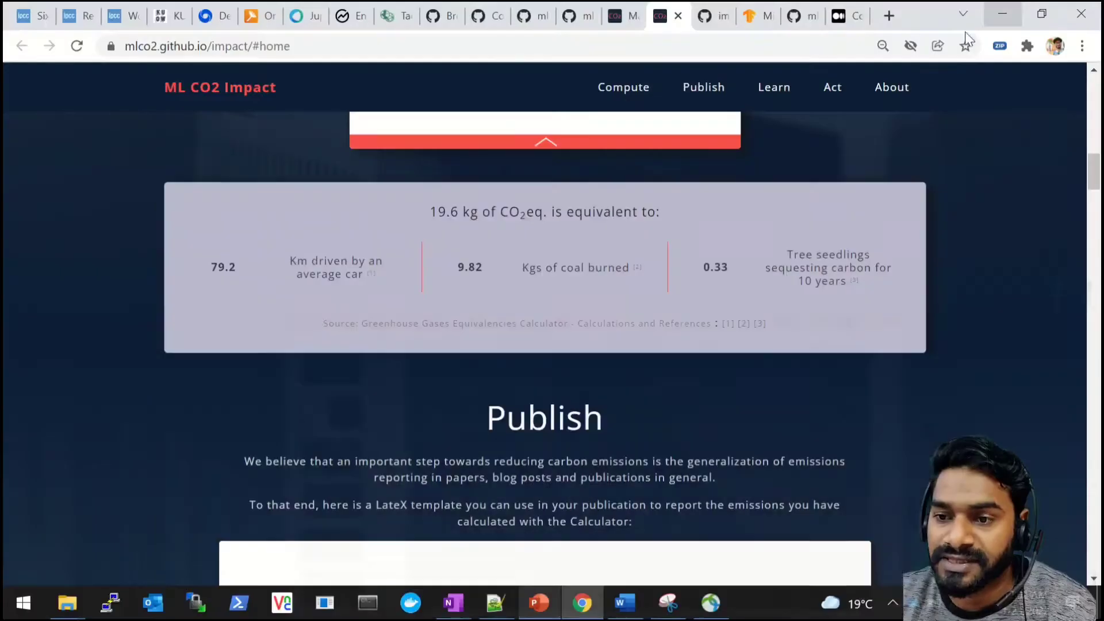
{"action": "left_click", "coordinate": [712, 16]}
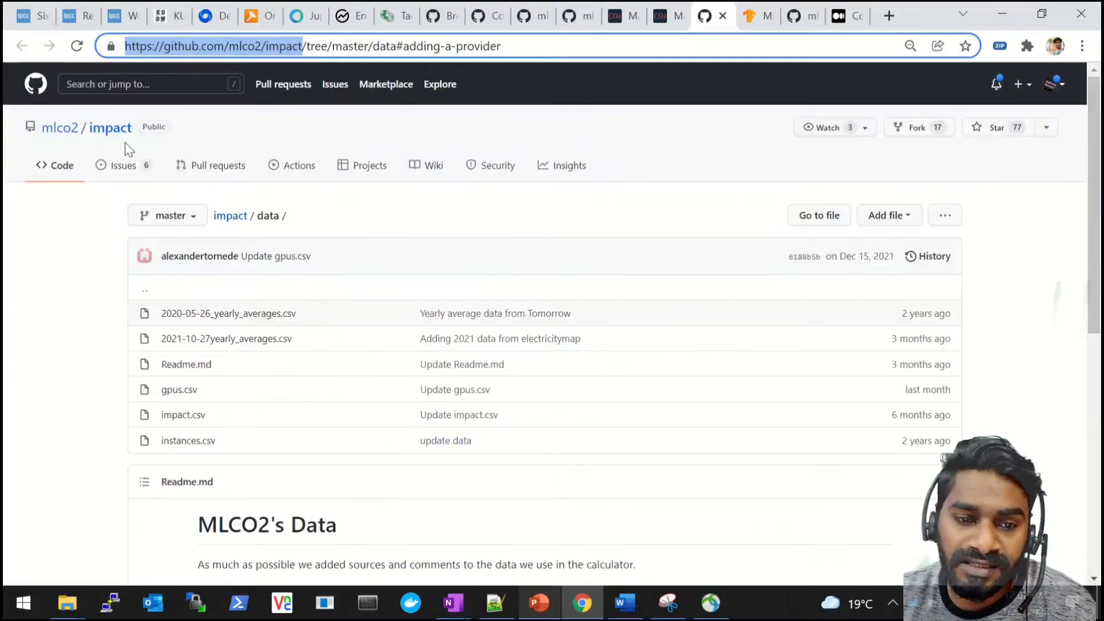
{"action": "scroll", "coordinate": [591, 324], "scroll_direction": "down", "scroll_amount": 4}
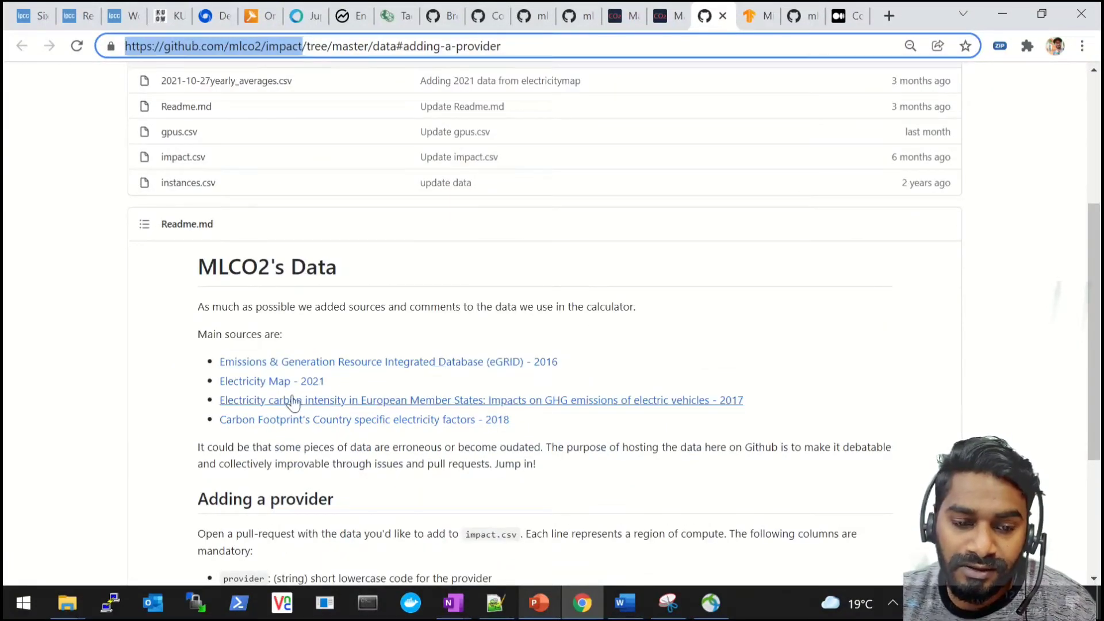
{"action": "middle_click", "coordinate": [279, 383]}
{"action": "left_click", "coordinate": [726, 22]}
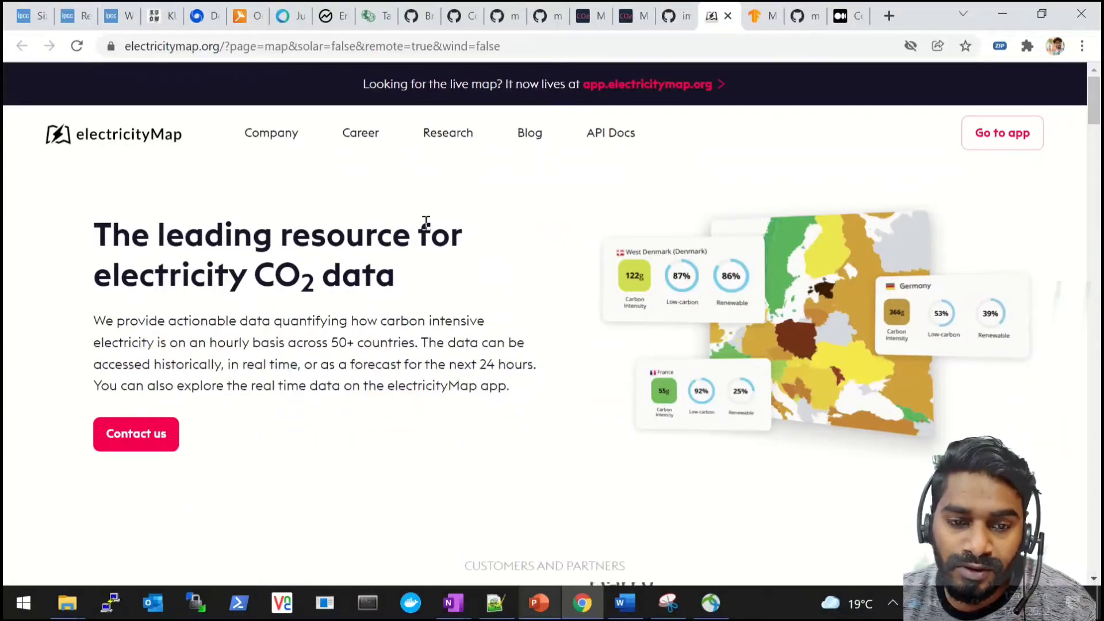
Open the live electricityMap app, select Karnataka in India on the map, and inspect the coal entry in its electricity breakdown.
{"action": "left_click", "coordinate": [994, 139]}
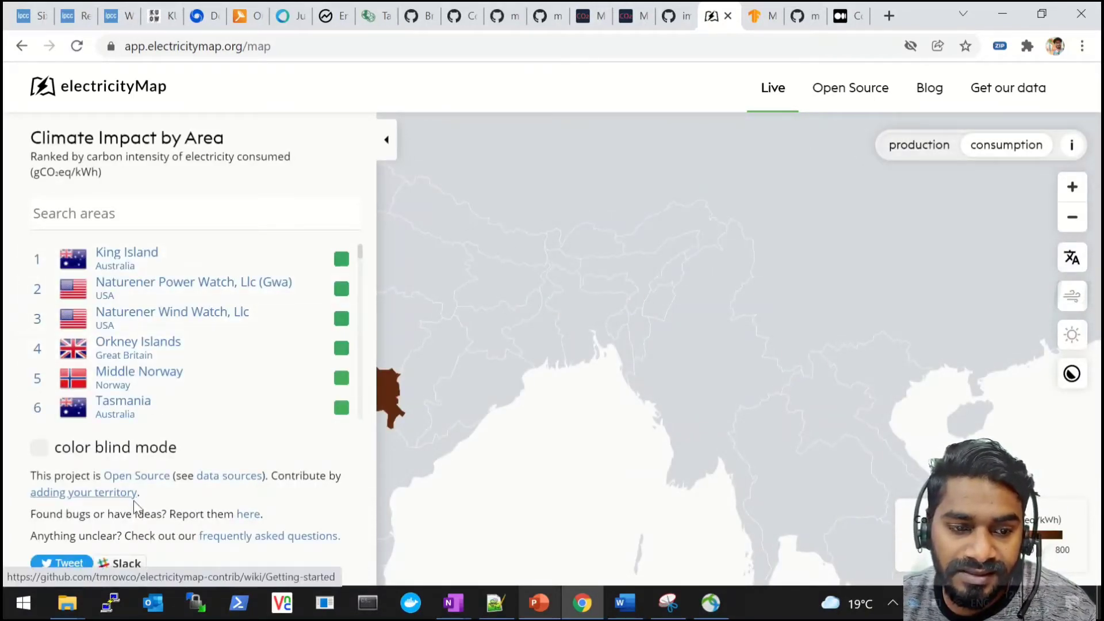
{"action": "left_click_drag", "start_coordinate": [562, 363], "coordinate": [837, 351]}
{"action": "scroll", "coordinate": [720, 348], "scroll_direction": "down", "scroll_amount": 3}
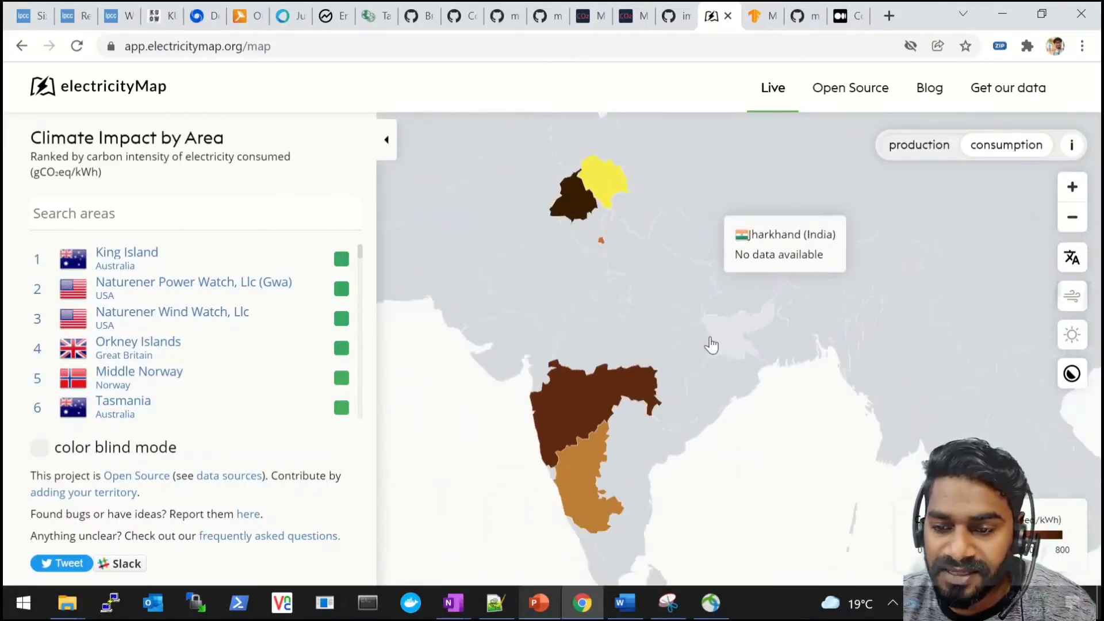
{"action": "scroll", "coordinate": [711, 345], "scroll_direction": "up", "scroll_amount": 3}
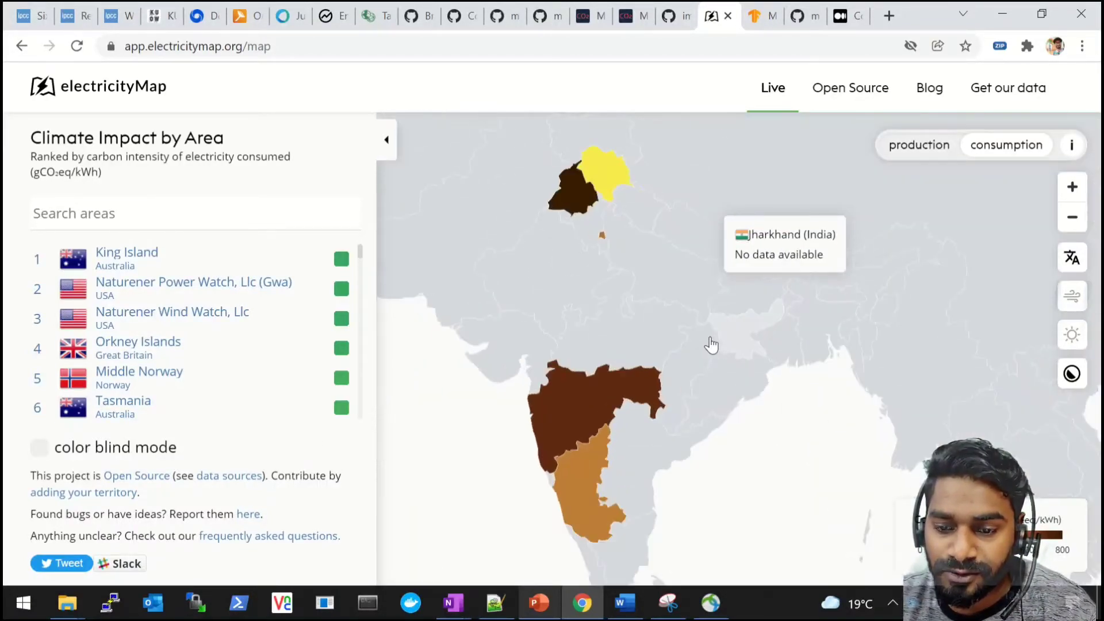
{"action": "left_click", "coordinate": [587, 486]}
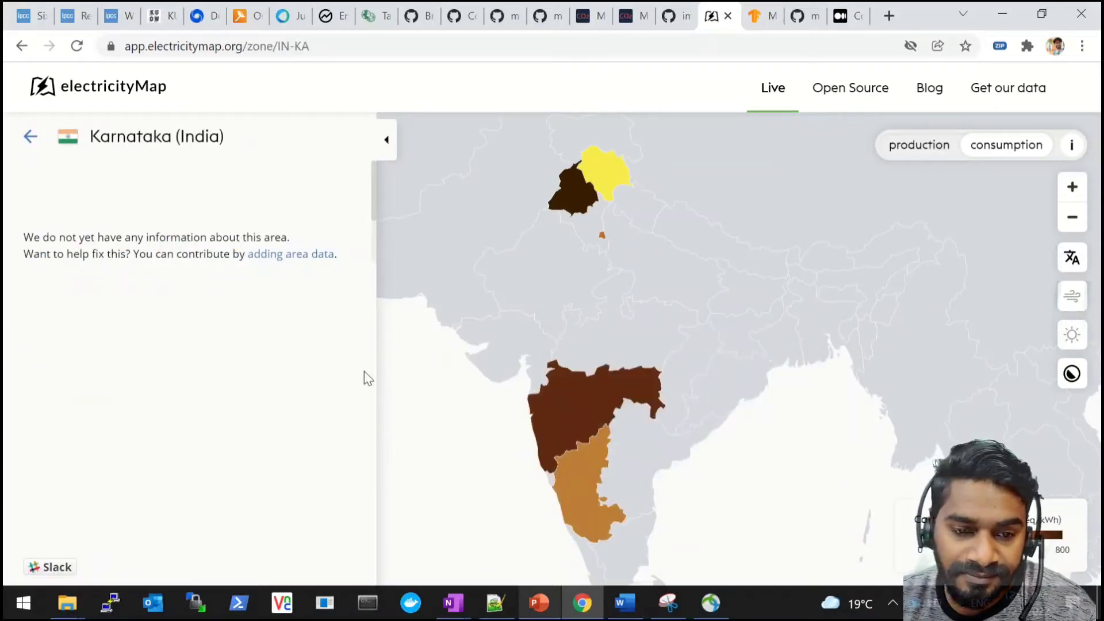
{"action": "mouse_move", "coordinate": [281, 374]}
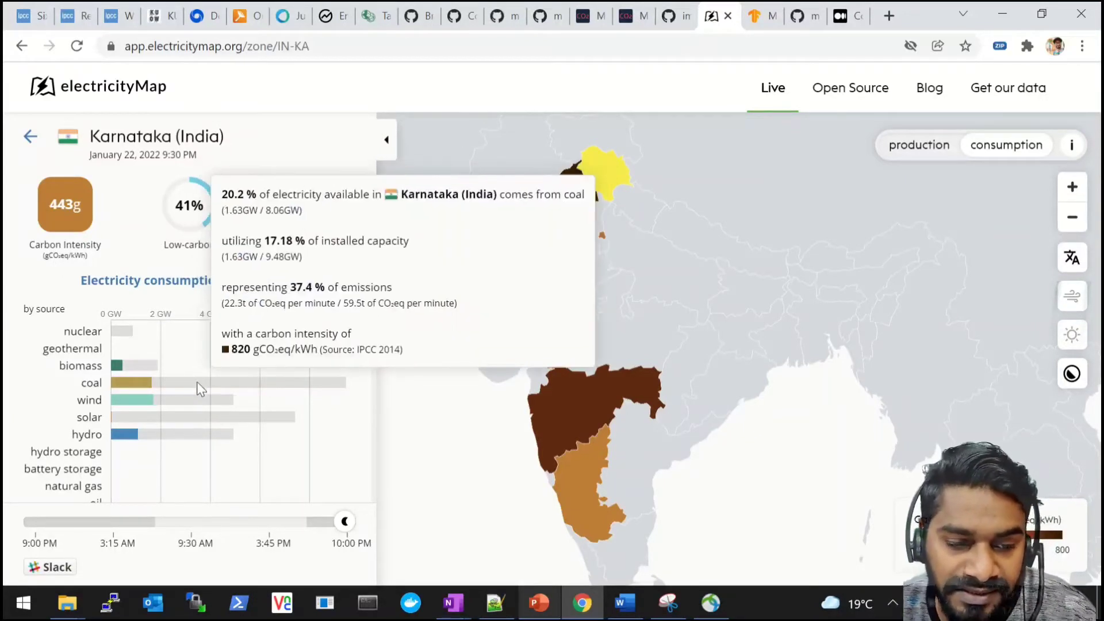
Inspect Karnataka's biomass and geothermal entries and its 24-hour carbon intensity history on electricityMap.
{"action": "mouse_move", "coordinate": [170, 346]}
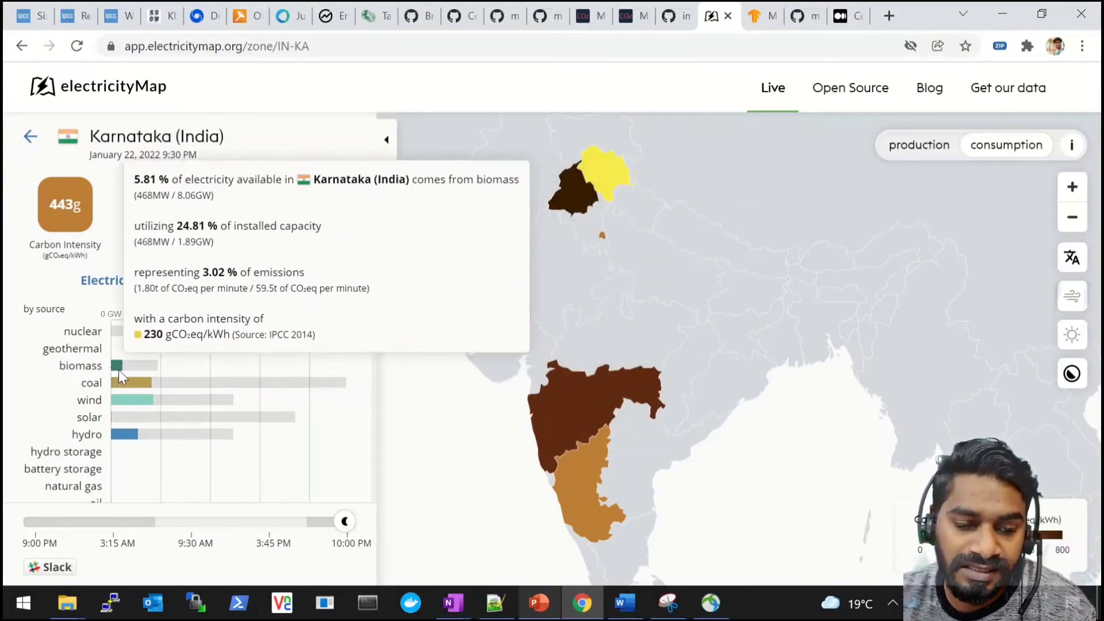
{"action": "mouse_move", "coordinate": [293, 446]}
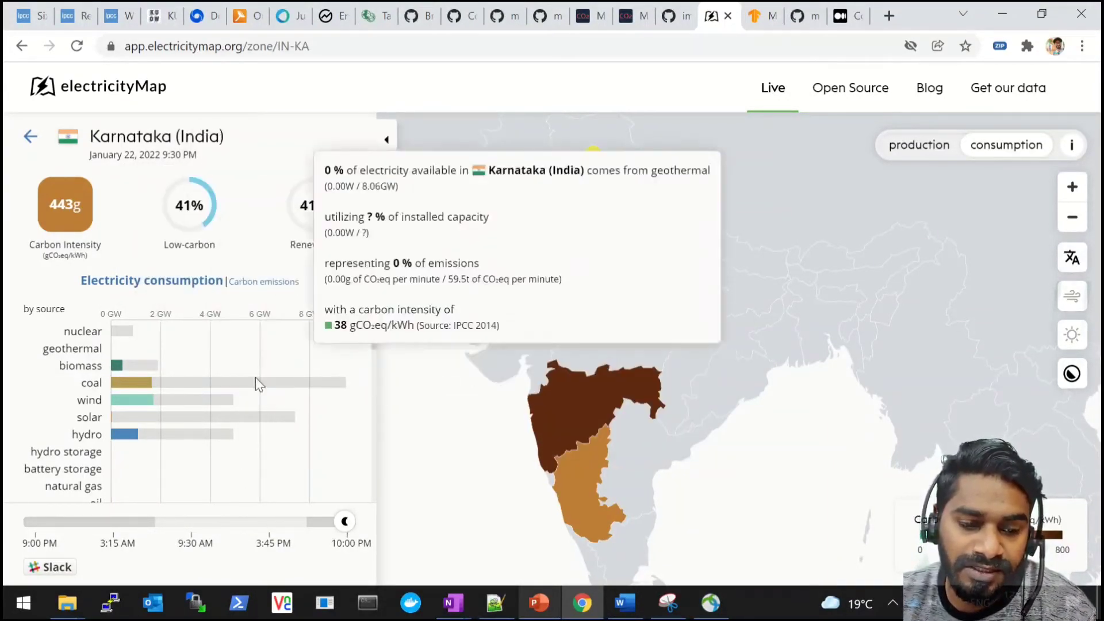
{"action": "mouse_move", "coordinate": [263, 422]}
{"action": "scroll", "coordinate": [264, 426], "scroll_direction": "down", "scroll_amount": 5}
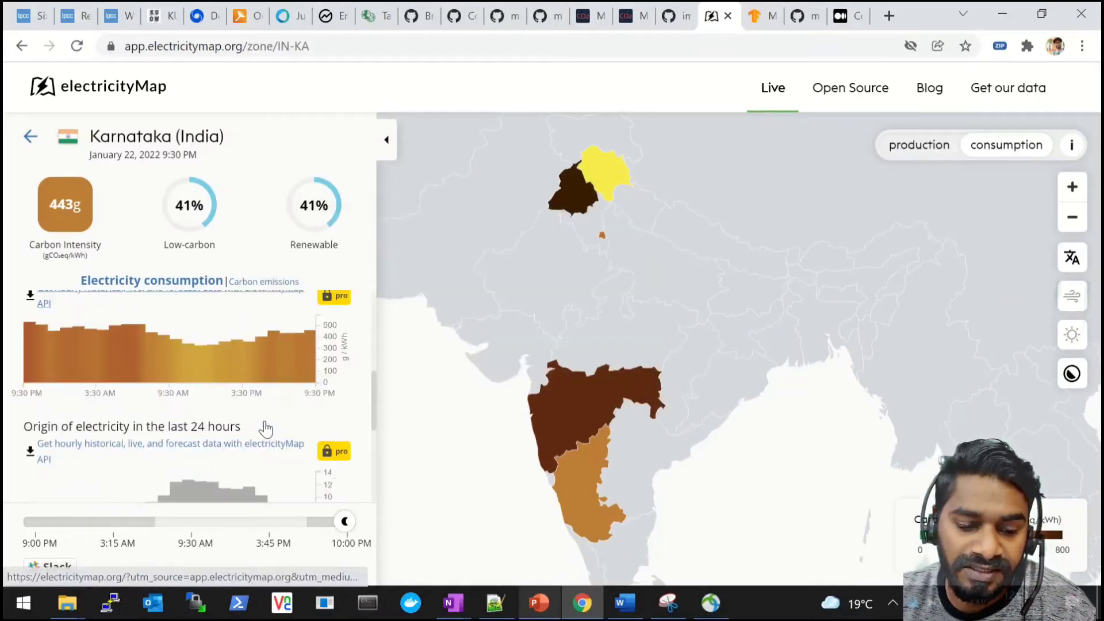
{"action": "scroll", "coordinate": [265, 428], "scroll_direction": "up", "scroll_amount": 5}
{"action": "scroll", "coordinate": [265, 429], "scroll_direction": "down", "scroll_amount": 3}
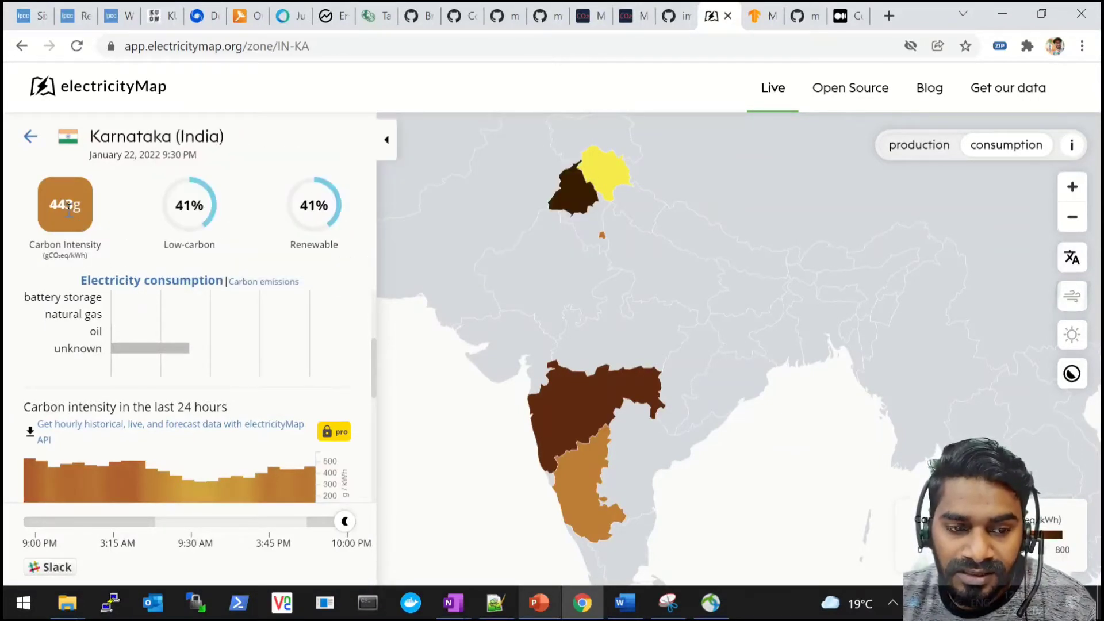
Switch to PowerPoint and enter "0.443 kgco2eq/kwh" as the bullet text on slide 35, "Carbon Produced per kwh".
{"action": "left_click", "coordinate": [539, 604]}
{"action": "left_click", "coordinate": [469, 222]}
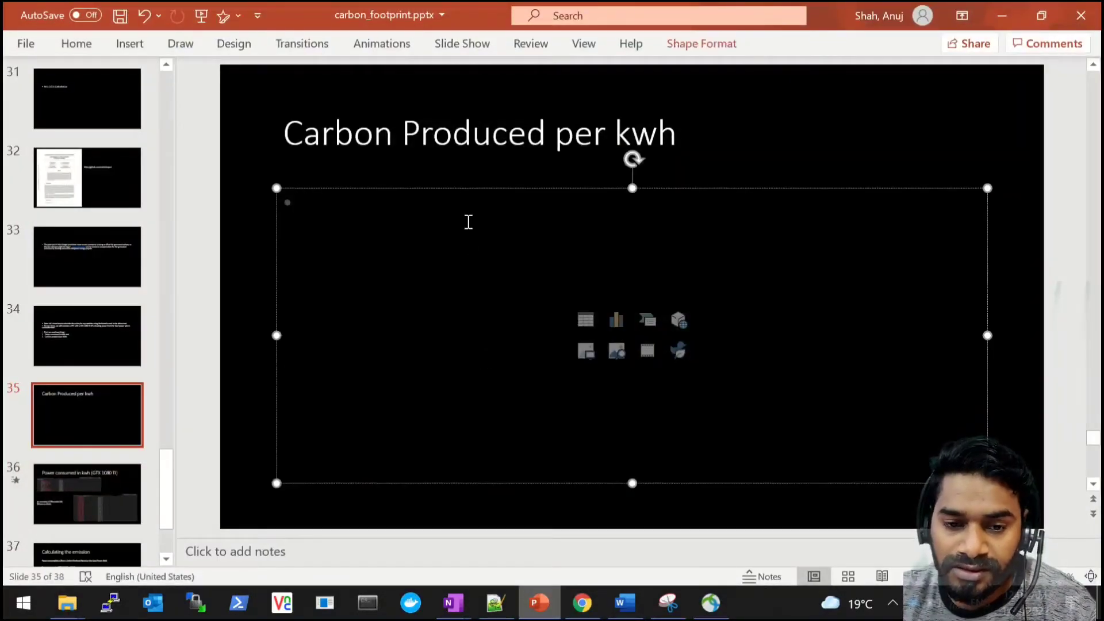
{"action": "type", "text": "0.44"}
{"action": "type", "text": "3 kgc"}
{"action": "type", "text": "o2ed"}
{"action": "key", "text": "BackSpace"}
{"action": "type", "text": "q/kwh"}
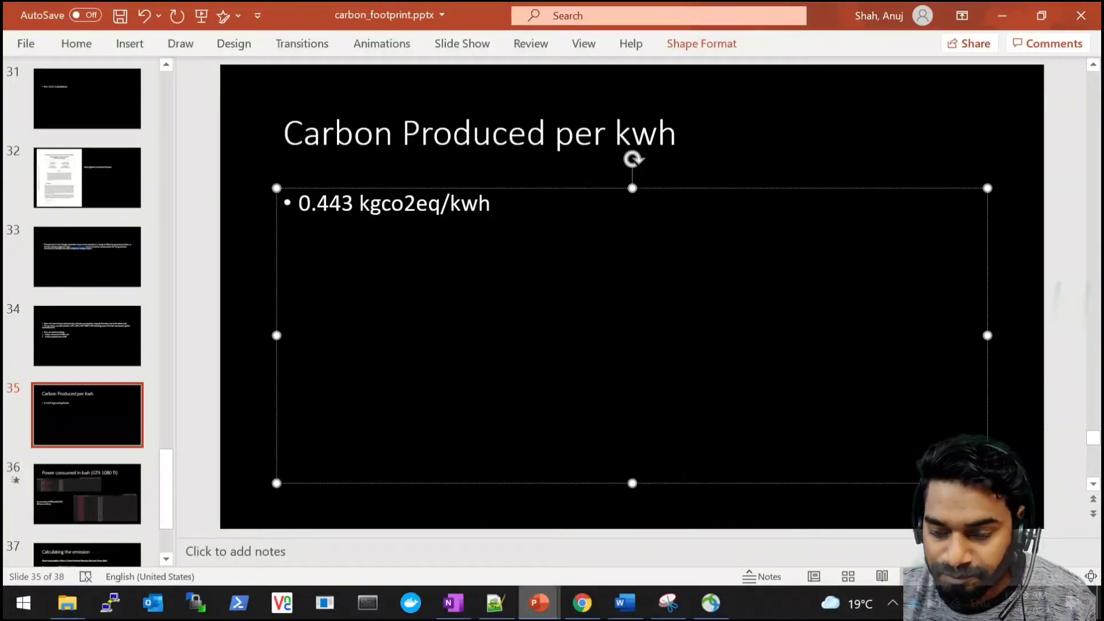
Start the slide show from slide 35 and present the GTX 1080 TI power consumption slide through to "Calculating the emission".
{"action": "key", "text": "shift+F5"}
{"action": "key", "text": "Right"}
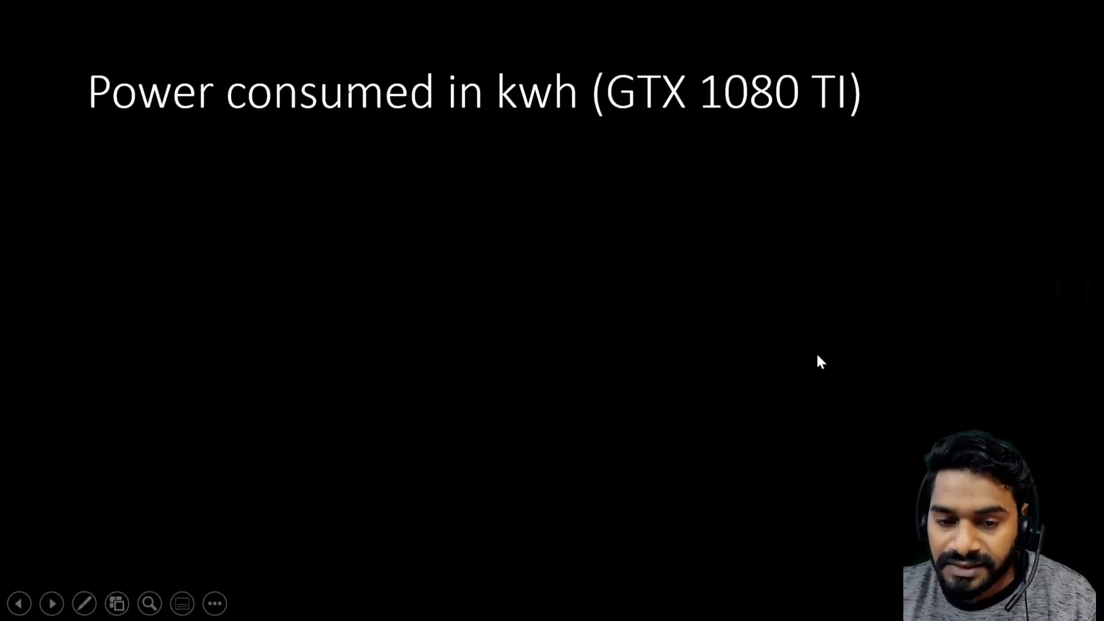
{"action": "key", "text": "Left"}
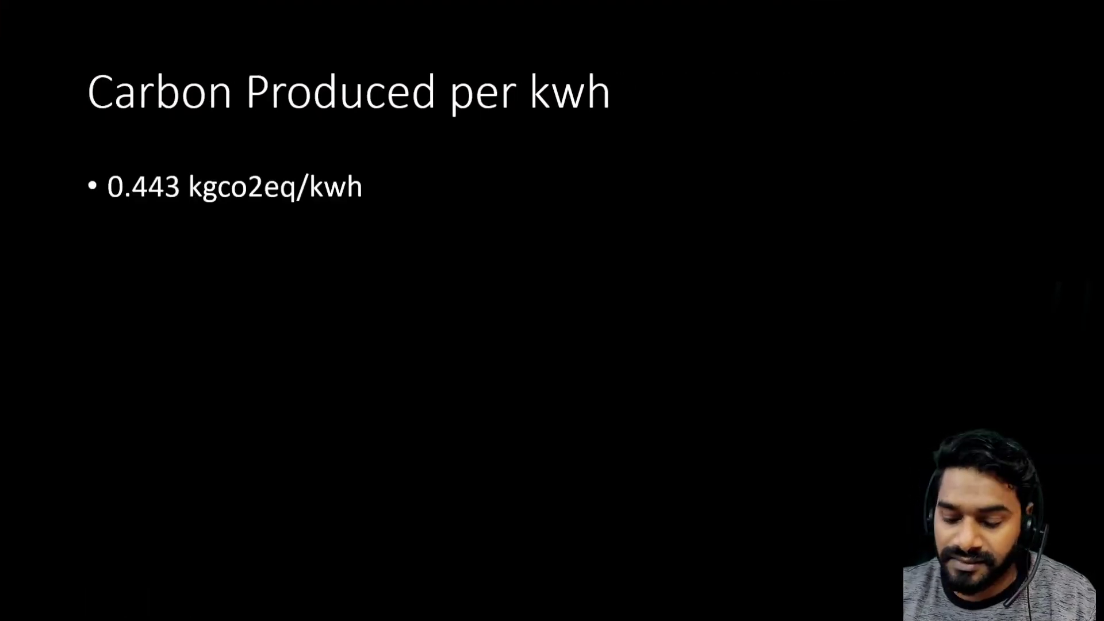
{"action": "key", "text": "Right"}
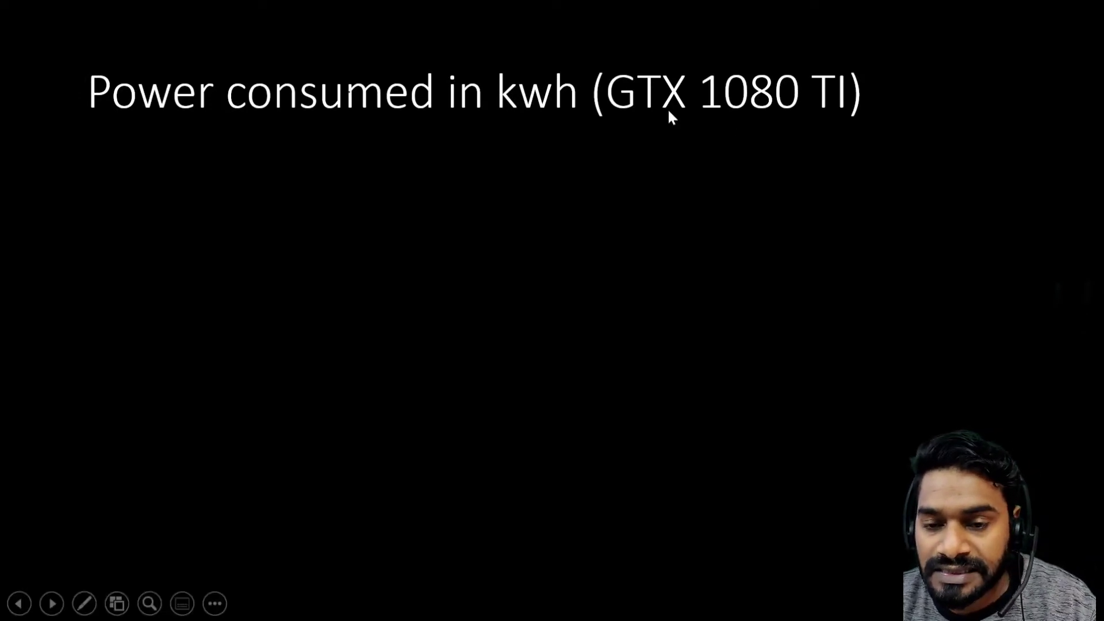
{"action": "key", "text": "Right"}
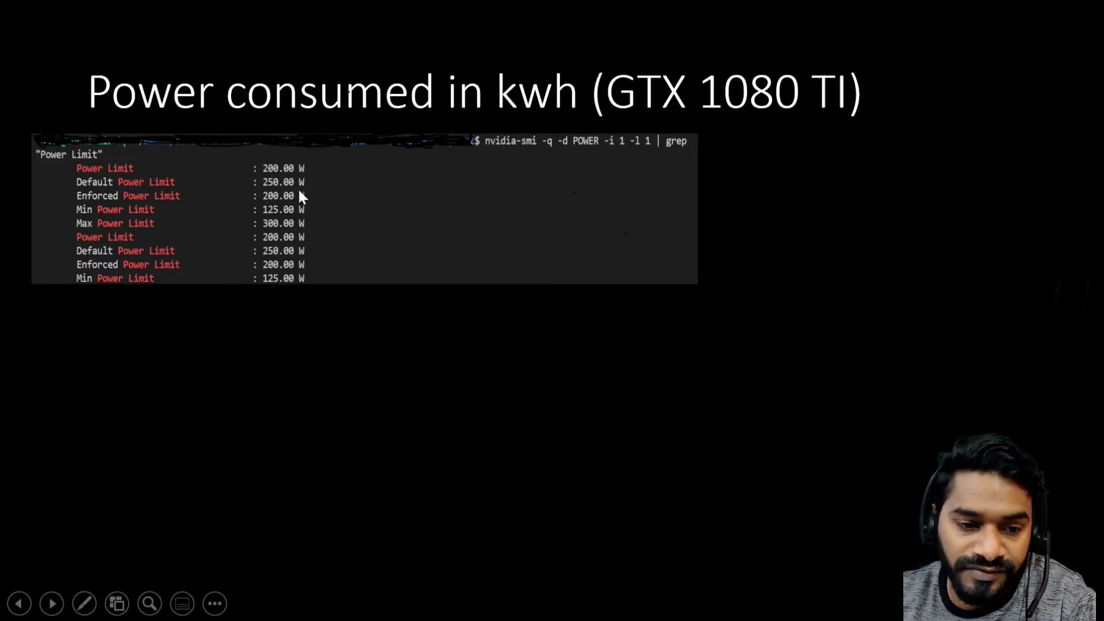
{"action": "left_click", "coordinate": [445, 273]}
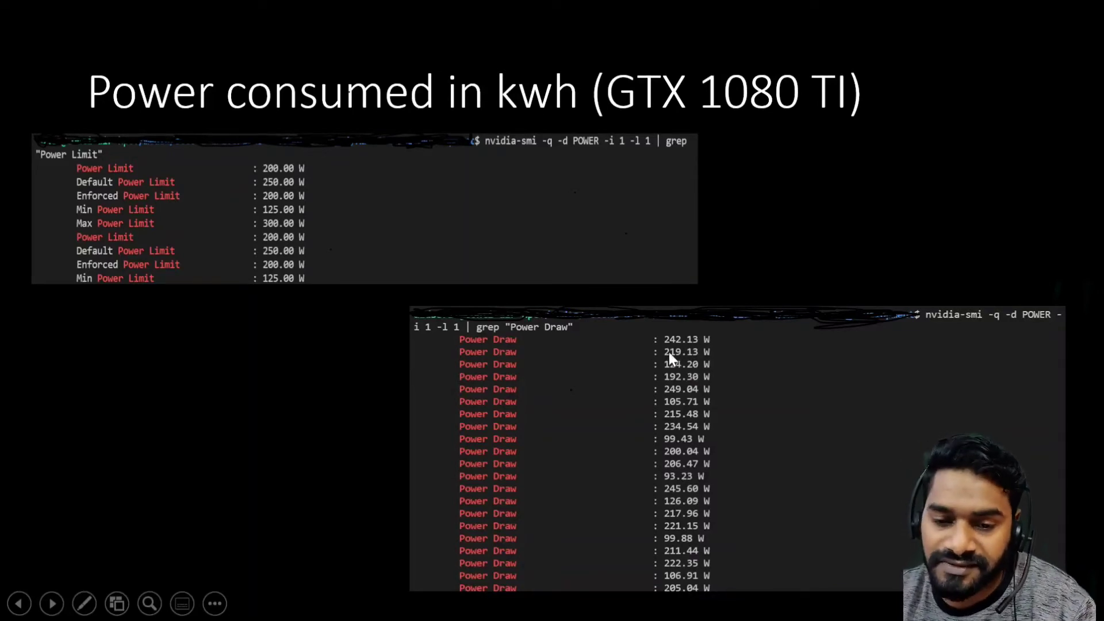
{"action": "left_click", "coordinate": [528, 208]}
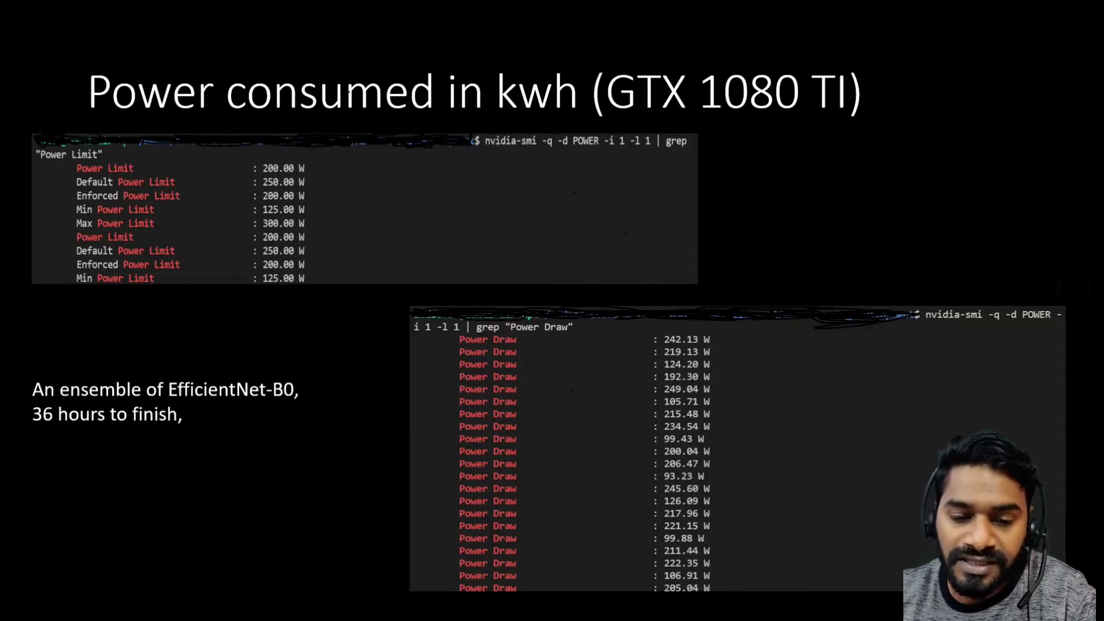
{"action": "left_click", "coordinate": [188, 417]}
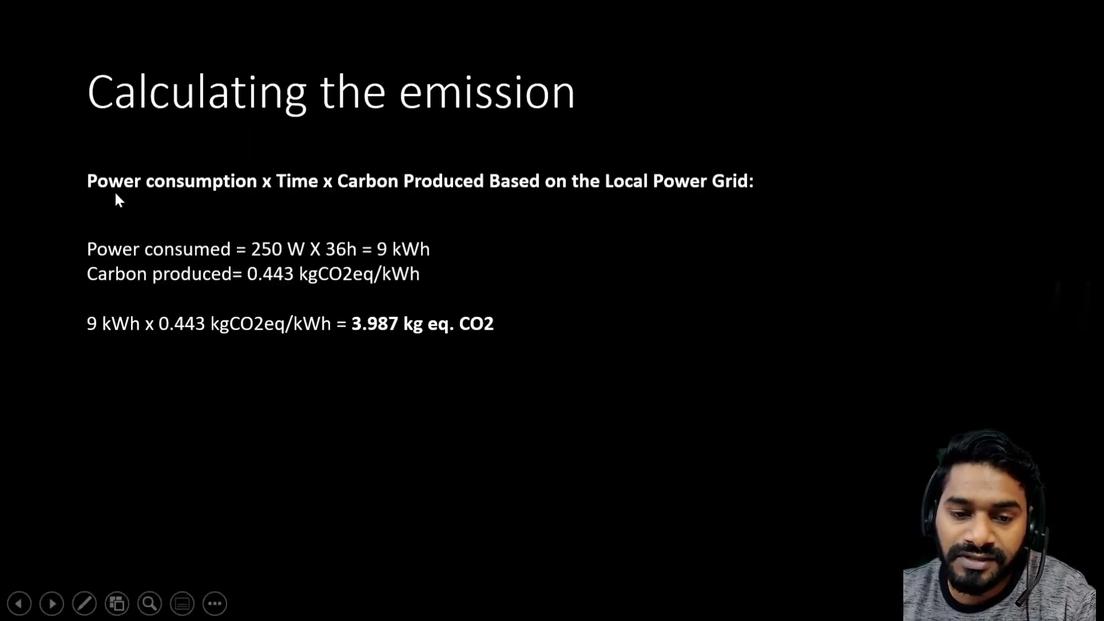
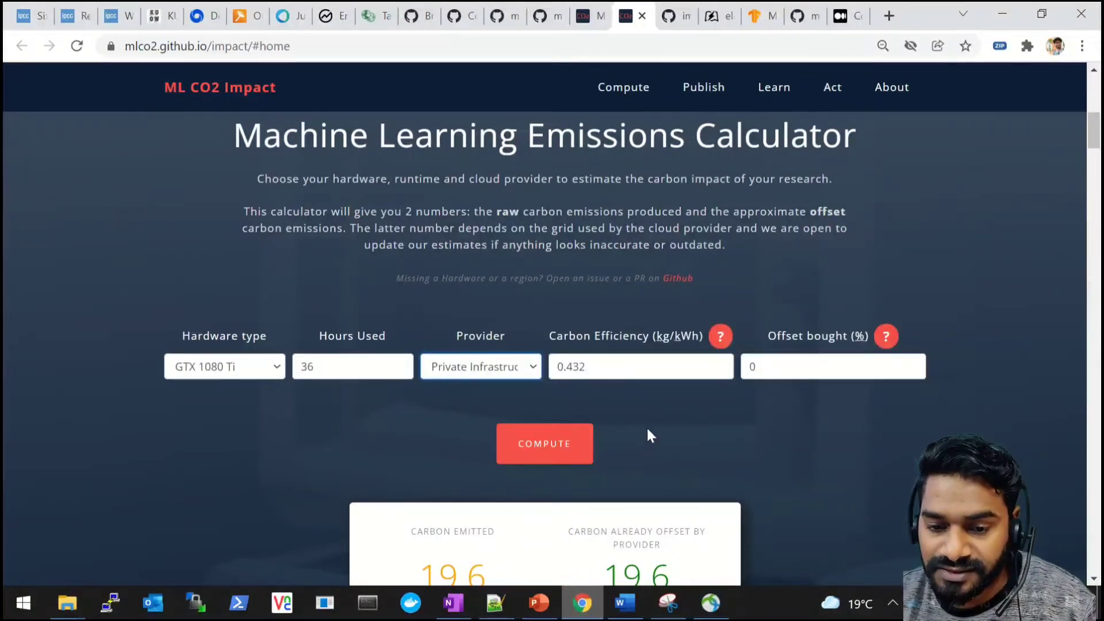
Set the ML CO2 Impact calculator's carbon efficiency to 0.433 kg/kWh, check the electricityMap tab, and compute the emissions with 0% offset.
{"action": "left_click", "coordinate": [607, 367]}
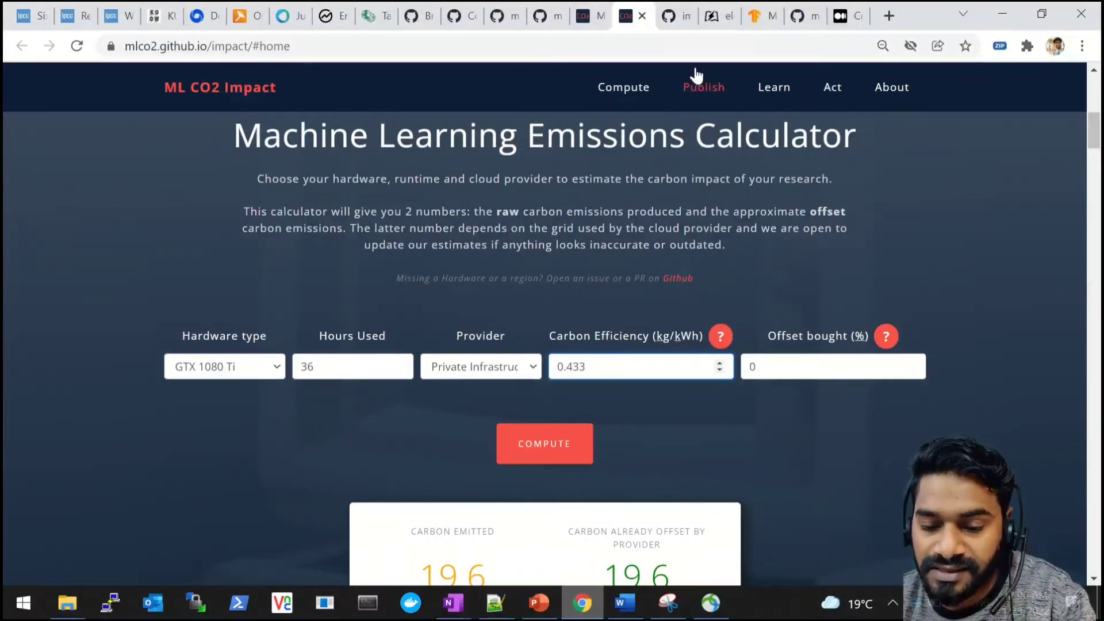
{"action": "left_click", "coordinate": [717, 17]}
{"action": "left_click", "coordinate": [630, 17]}
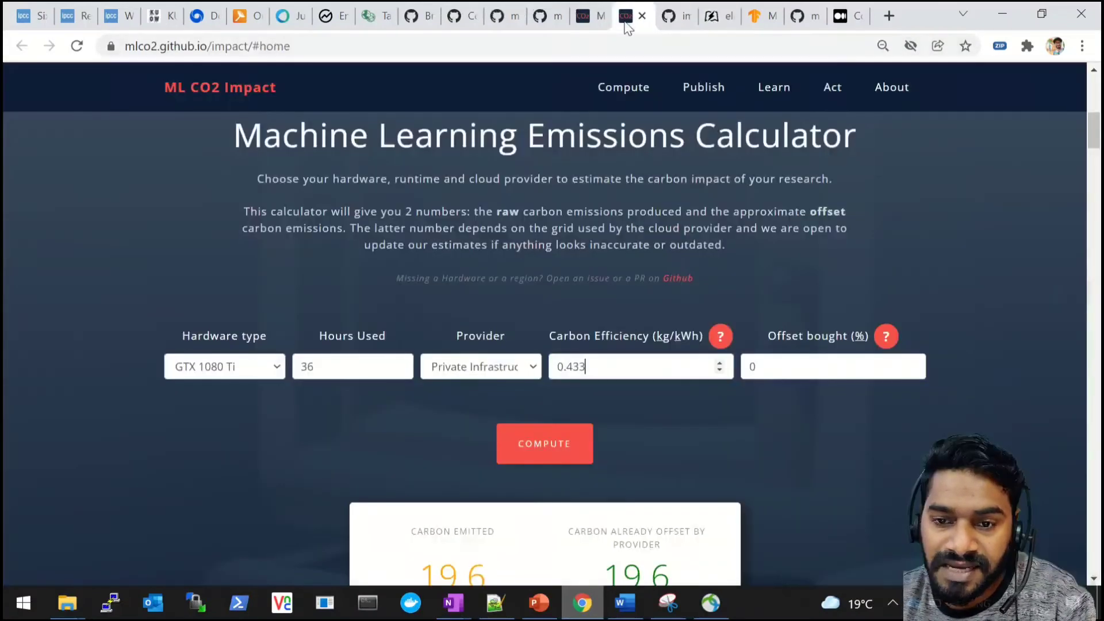
{"action": "left_click", "coordinate": [805, 369]}
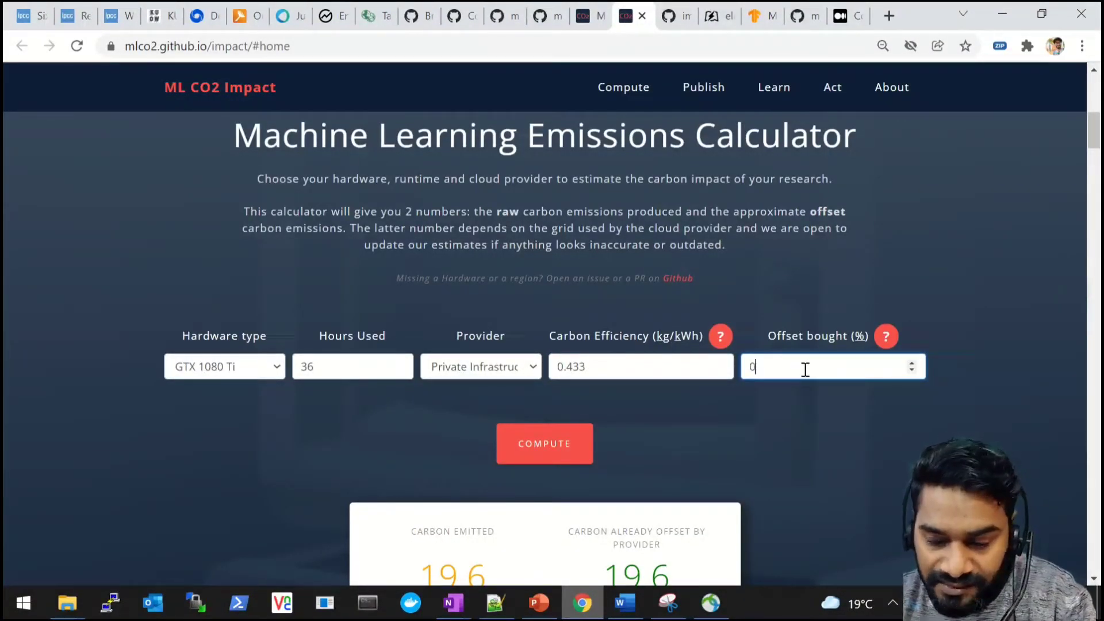
{"action": "scroll", "coordinate": [815, 372], "scroll_direction": "down", "scroll_amount": 1}
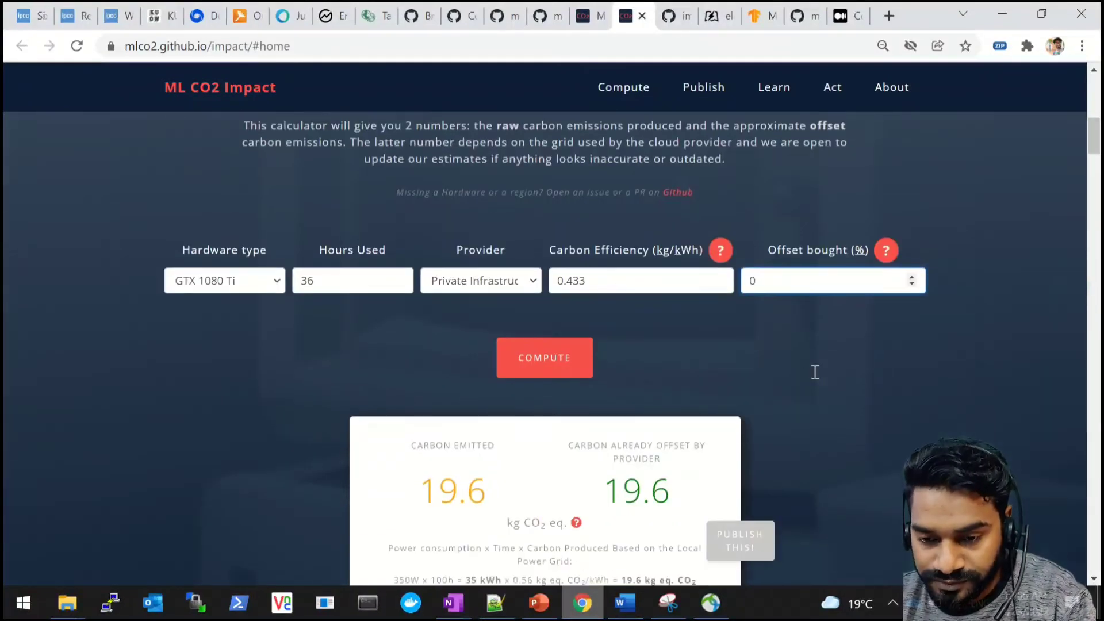
{"action": "left_click", "coordinate": [554, 364]}
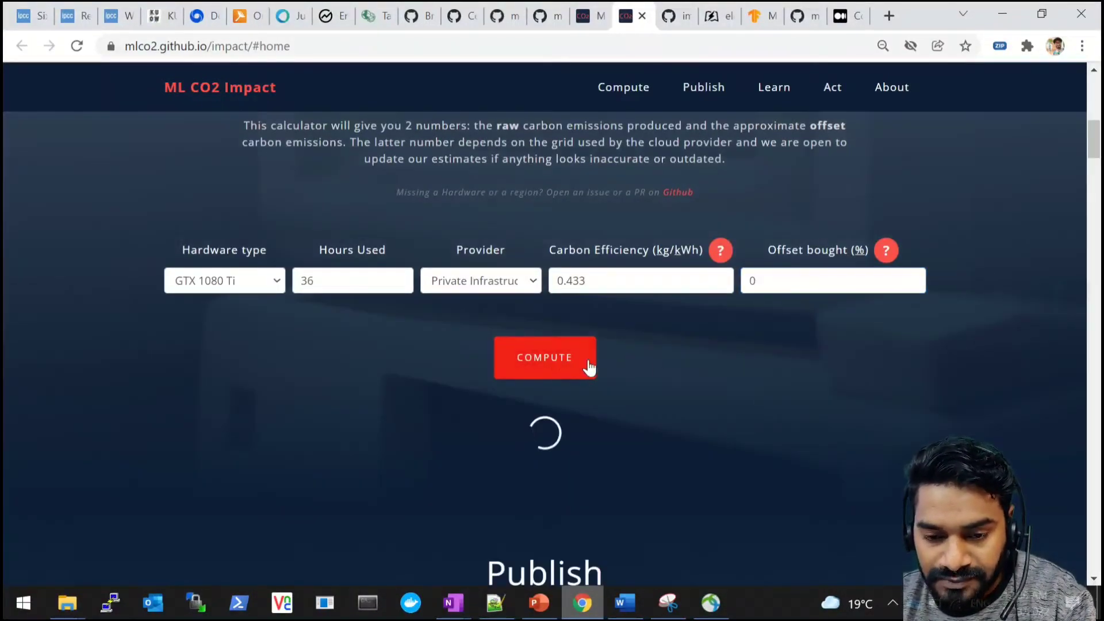
Expand the computed result card and examine its emission formula and the CO2 equivalents below it.
{"action": "scroll", "coordinate": [707, 358], "scroll_direction": "down", "scroll_amount": 1}
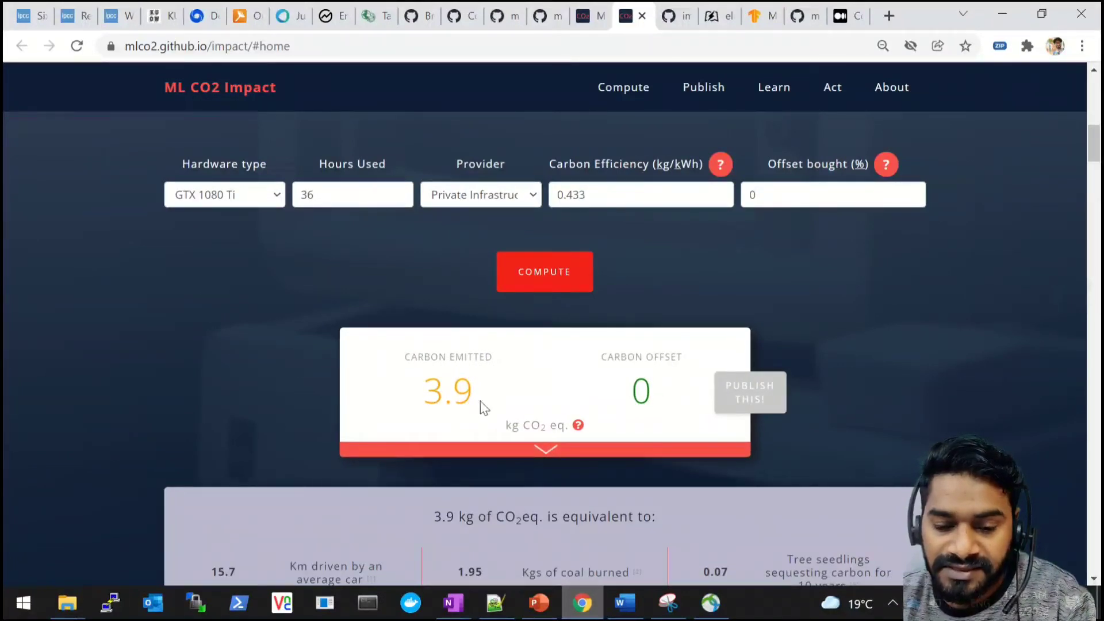
{"action": "left_click", "coordinate": [540, 450]}
{"action": "scroll", "coordinate": [636, 382], "scroll_direction": "down", "scroll_amount": 1}
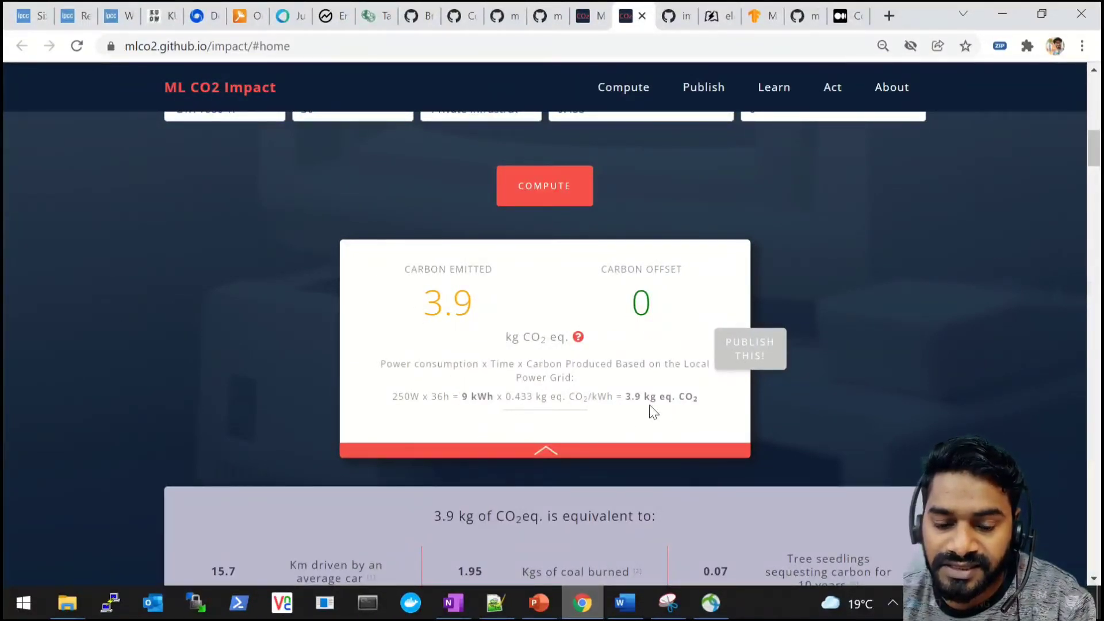
{"action": "scroll", "coordinate": [650, 368], "scroll_direction": "down", "scroll_amount": 1}
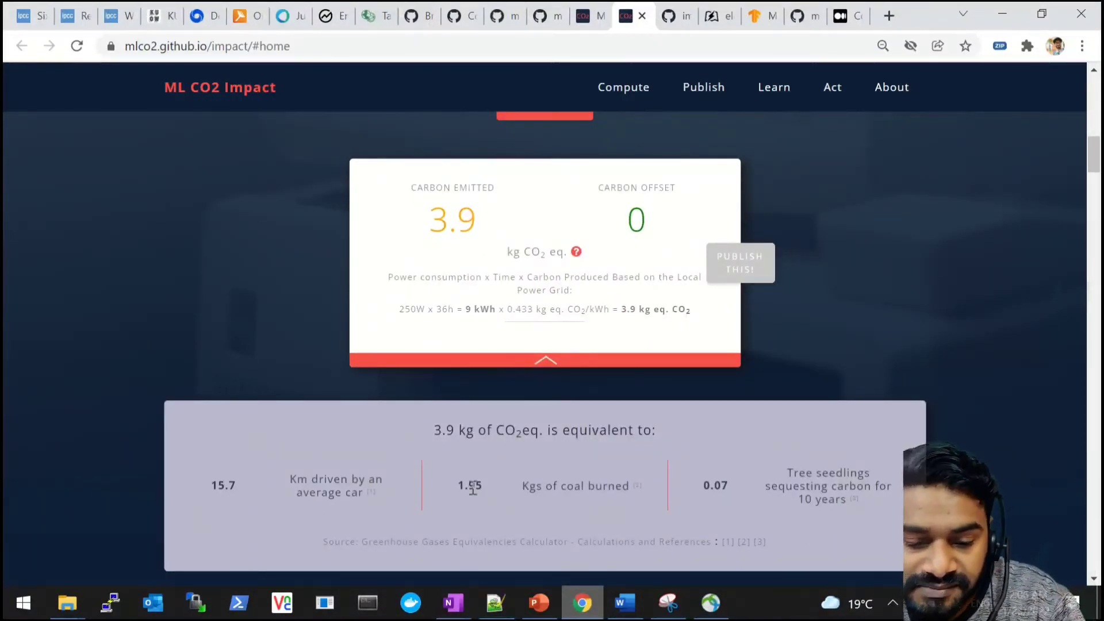
{"action": "scroll", "coordinate": [626, 465], "scroll_direction": "down", "scroll_amount": 1}
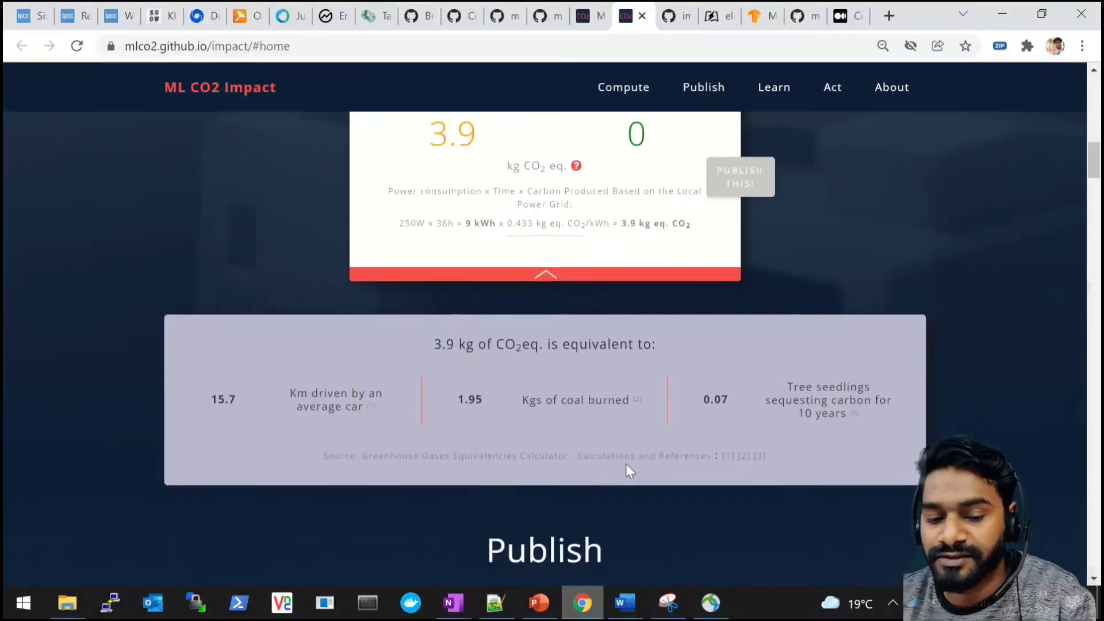
{"action": "scroll", "coordinate": [627, 467], "scroll_direction": "down", "scroll_amount": 1}
{"action": "scroll", "coordinate": [627, 463], "scroll_direction": "up", "scroll_amount": 2}
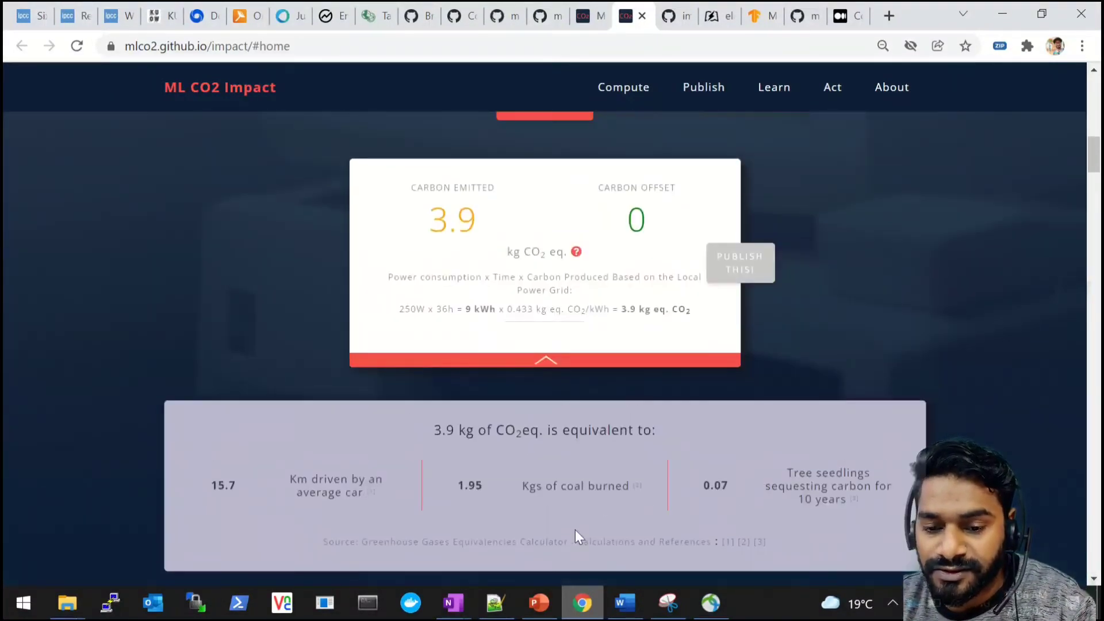
Compare the manual calculation on PowerPoint slide 37 with the ML CO2 Impact calculator's inputs and result in Chrome.
{"action": "left_click", "coordinate": [539, 604]}
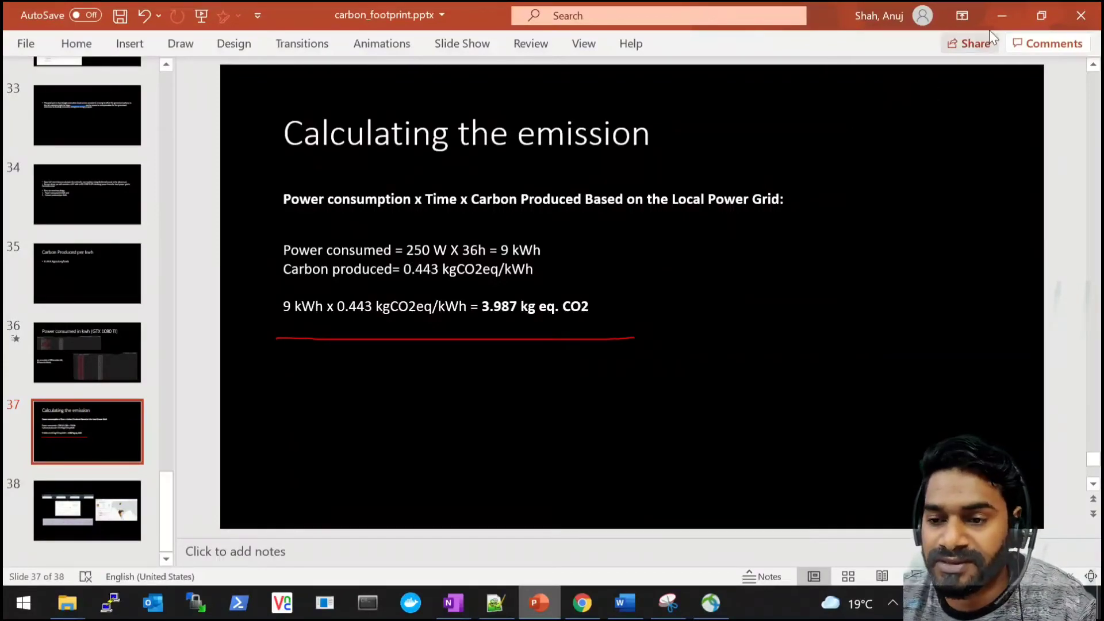
{"action": "left_click", "coordinate": [1002, 15]}
{"action": "scroll", "coordinate": [661, 377], "scroll_direction": "up", "scroll_amount": 10}
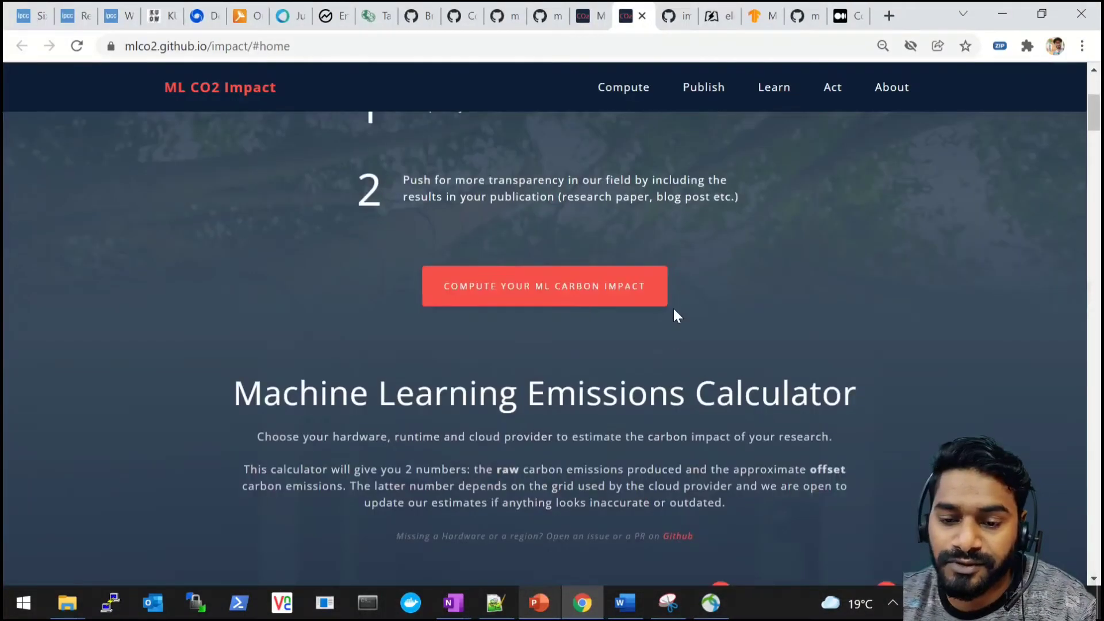
{"action": "scroll", "coordinate": [567, 391], "scroll_direction": "up", "scroll_amount": 5}
{"action": "scroll", "coordinate": [568, 394], "scroll_direction": "down", "scroll_amount": 6}
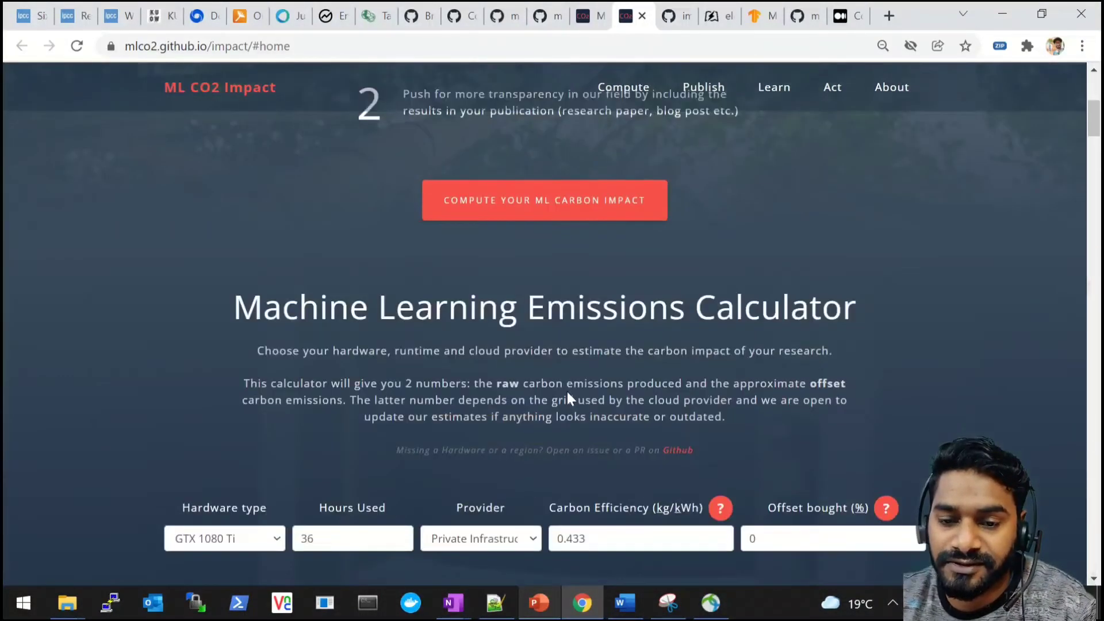
{"action": "scroll", "coordinate": [567, 391], "scroll_direction": "down", "scroll_amount": 5}
{"action": "left_click", "coordinate": [545, 607]}
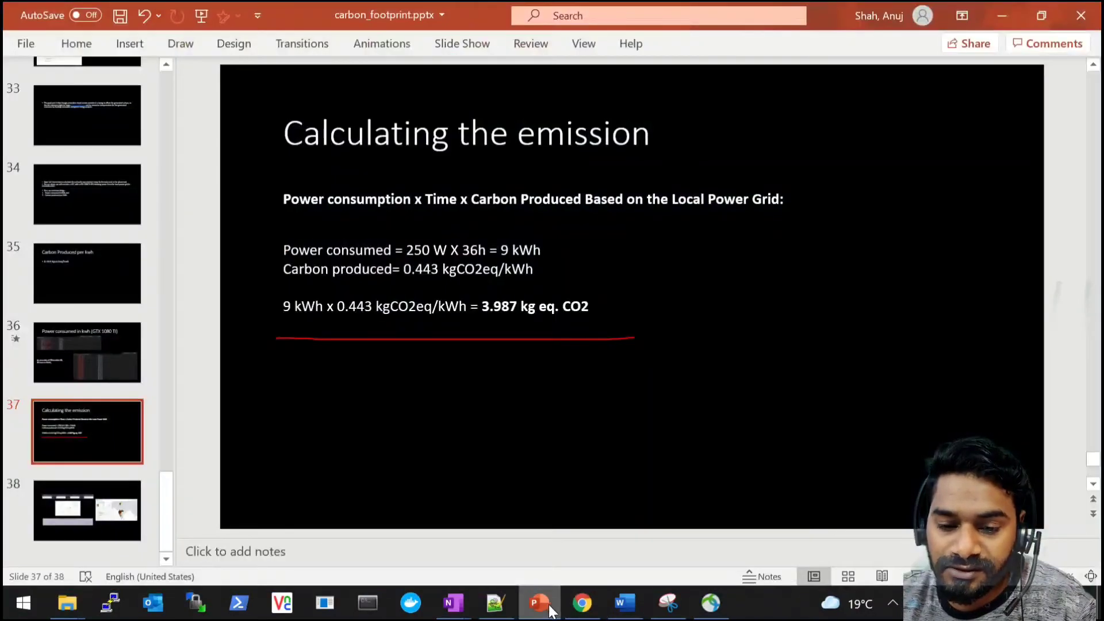
{"action": "left_click", "coordinate": [582, 602]}
{"action": "scroll", "coordinate": [636, 423], "scroll_direction": "down", "scroll_amount": 2}
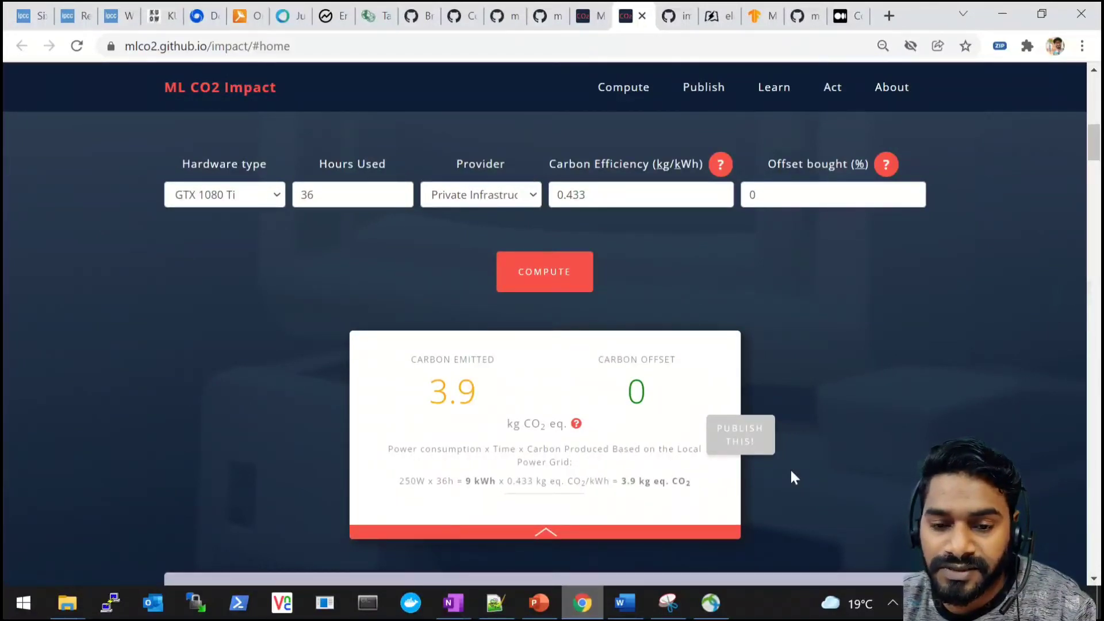
Review the Publish section's generated LaTeX template and the recommended action cards on the ML CO2 Impact page.
{"action": "scroll", "coordinate": [791, 472], "scroll_direction": "down", "scroll_amount": 1}
{"action": "scroll", "coordinate": [793, 478], "scroll_direction": "down", "scroll_amount": 5}
{"action": "scroll", "coordinate": [792, 477], "scroll_direction": "down", "scroll_amount": 5}
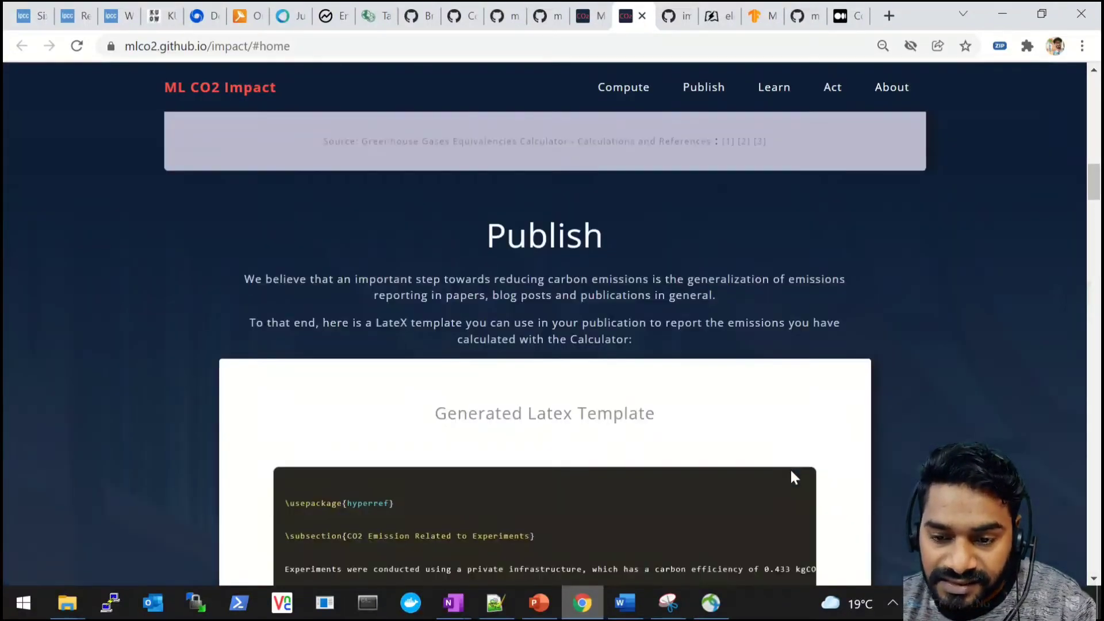
{"action": "scroll", "coordinate": [793, 477], "scroll_direction": "down", "scroll_amount": 7}
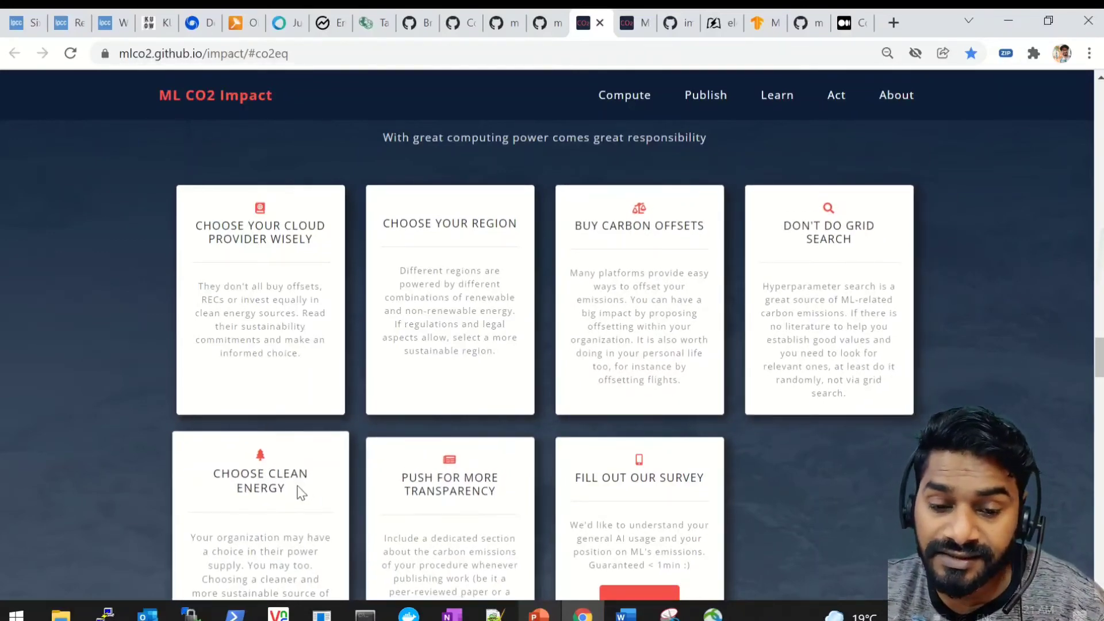
{"action": "scroll", "coordinate": [299, 491], "scroll_direction": "down", "scroll_amount": 1}
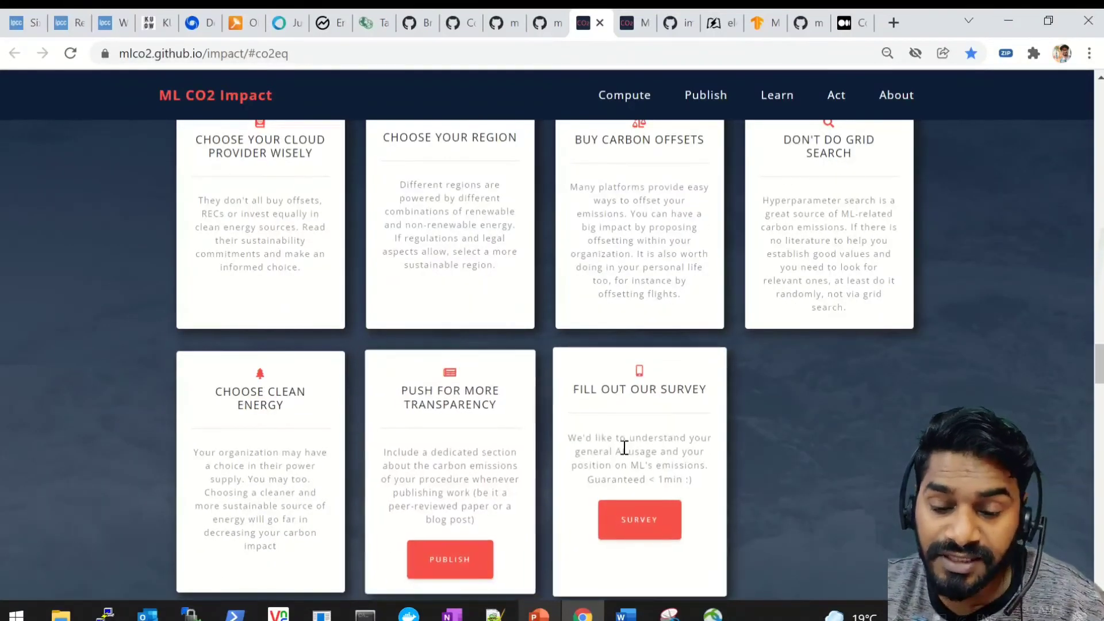
Switch to PowerPoint, go through slides 39 to 42 on actions and GPU power limits, and return to slide 40.
{"action": "left_click", "coordinate": [553, 617]}
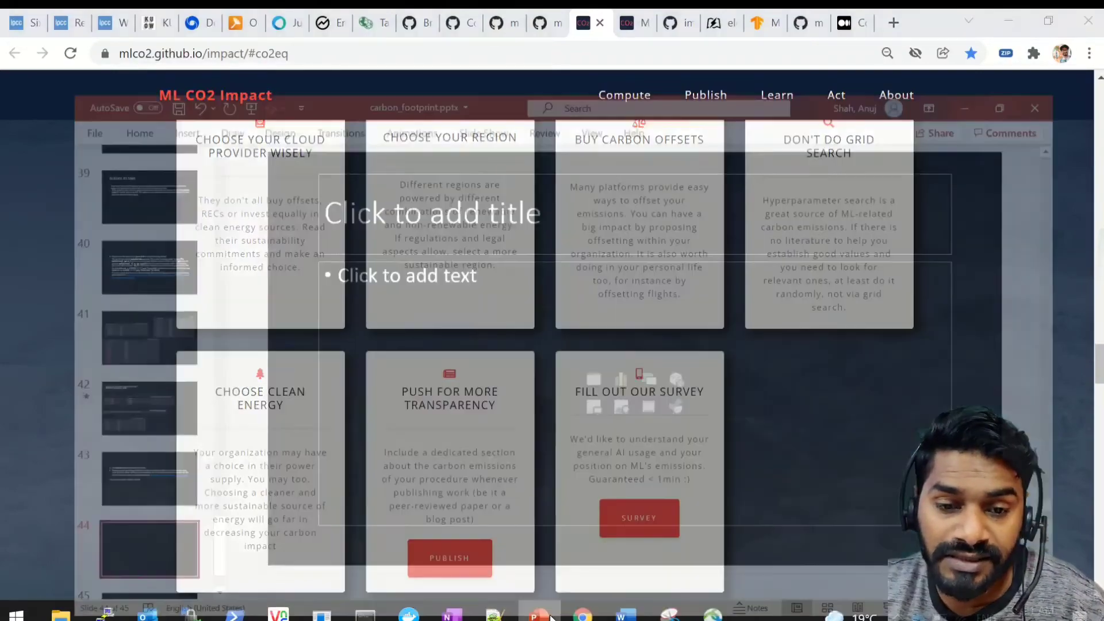
{"action": "left_click", "coordinate": [97, 104]}
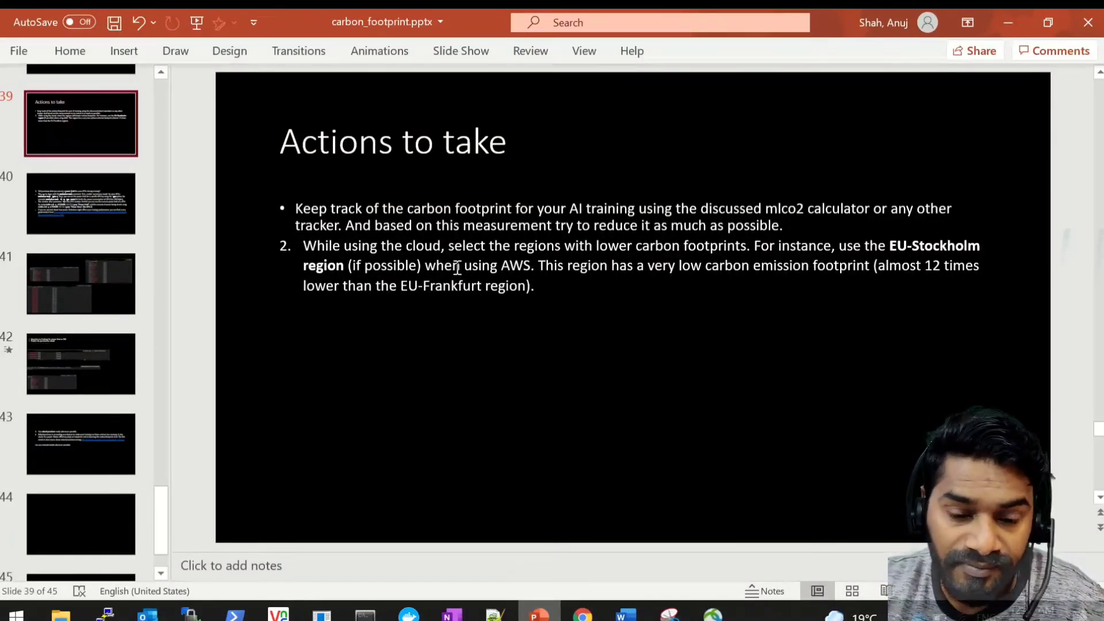
{"action": "left_click", "coordinate": [88, 208]}
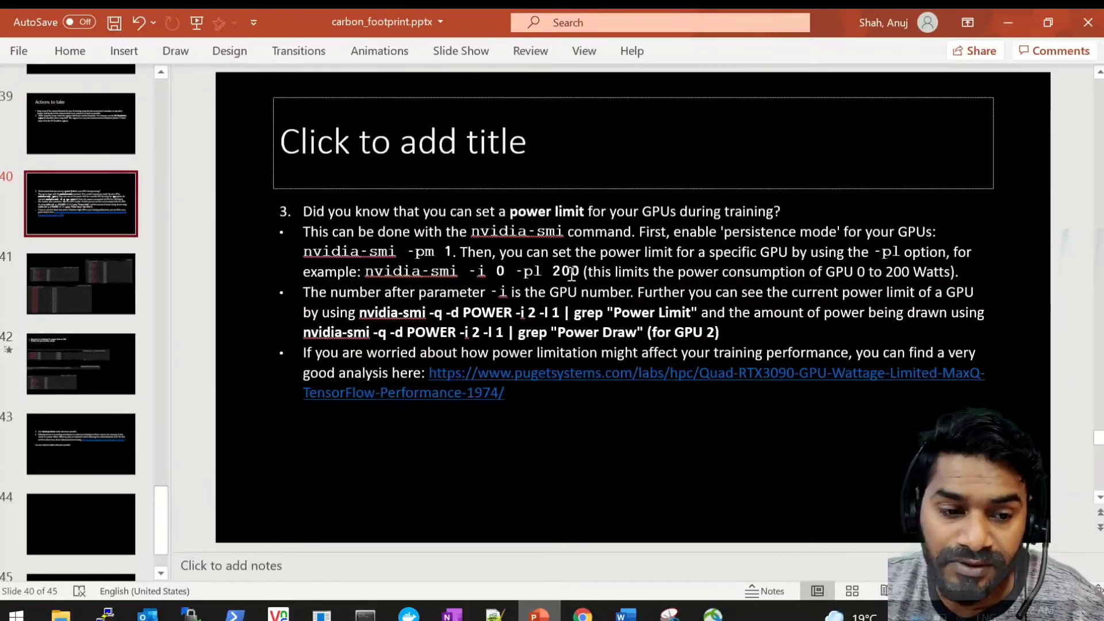
{"action": "left_click", "coordinate": [119, 271]}
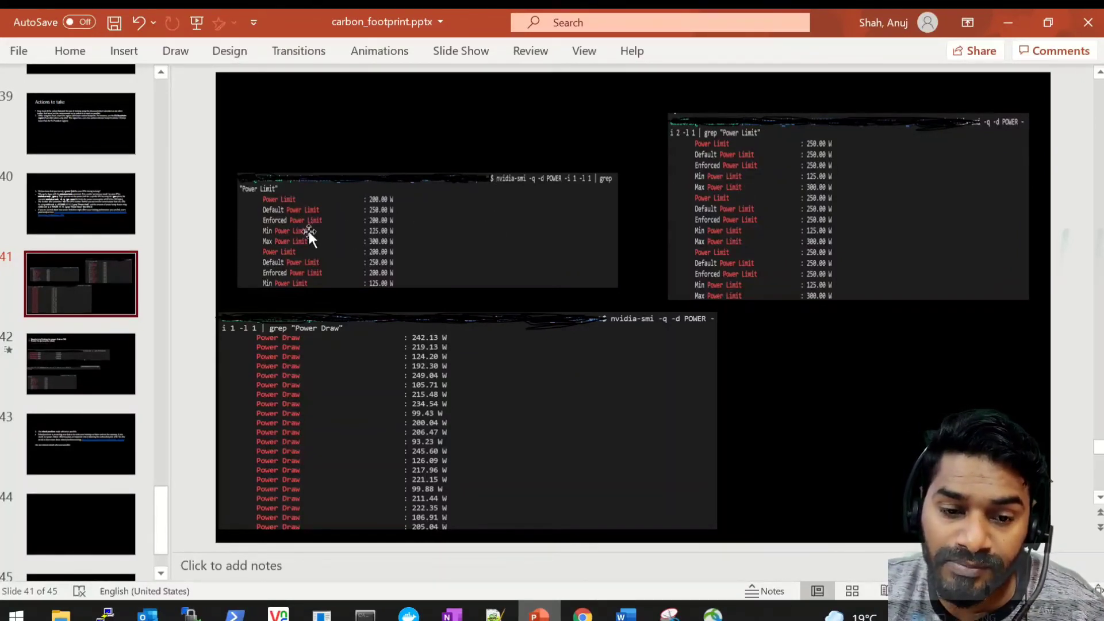
{"action": "left_click", "coordinate": [91, 341]}
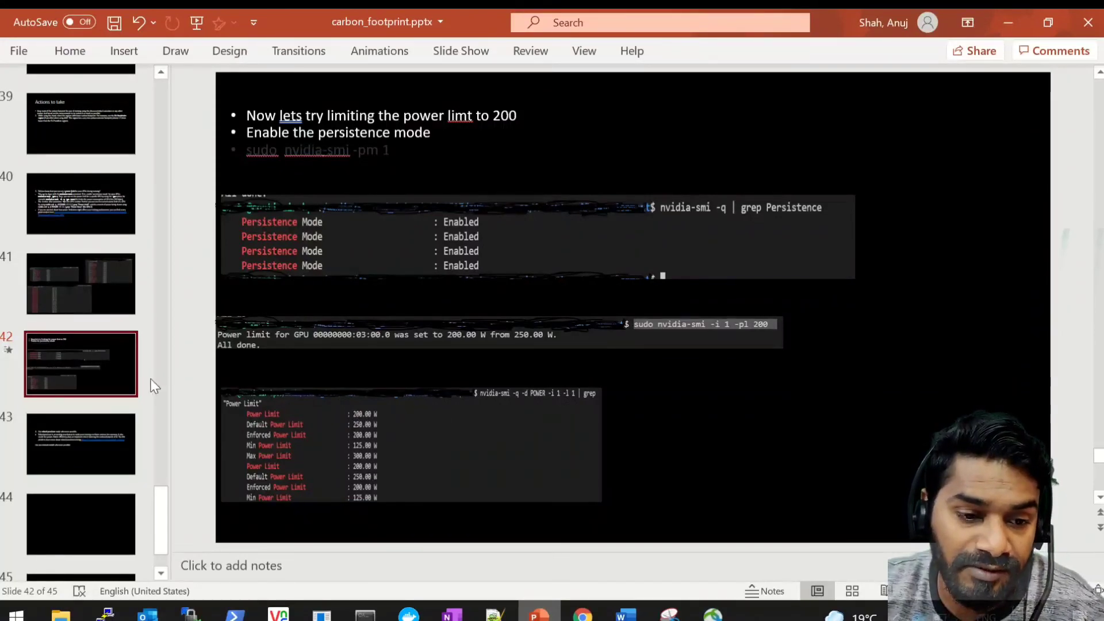
{"action": "left_click", "coordinate": [113, 453]}
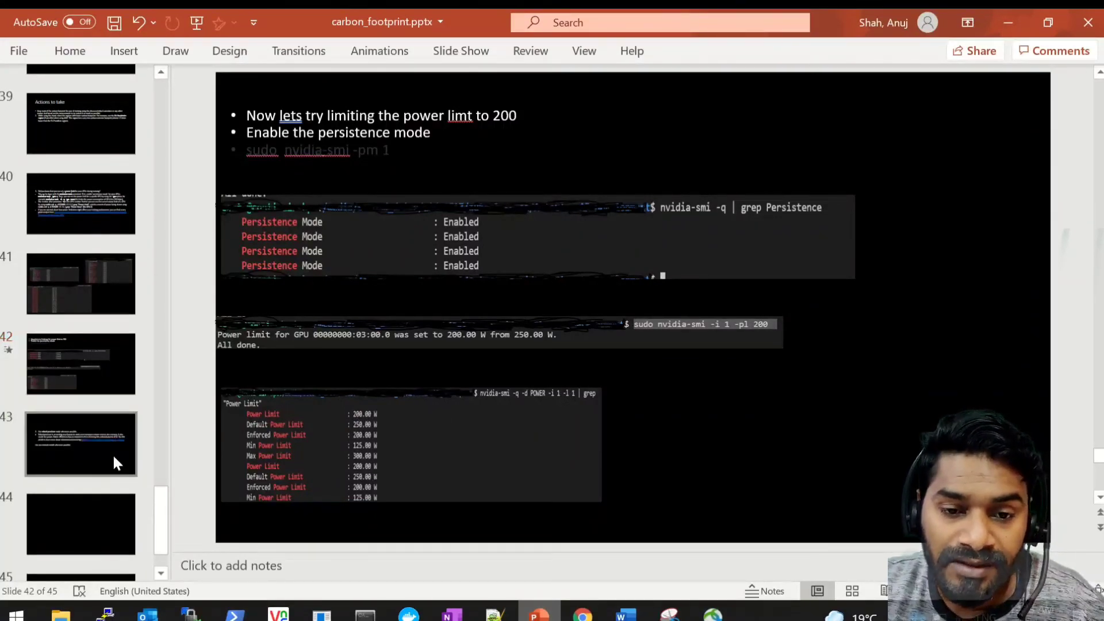
{"action": "left_click", "coordinate": [90, 205]}
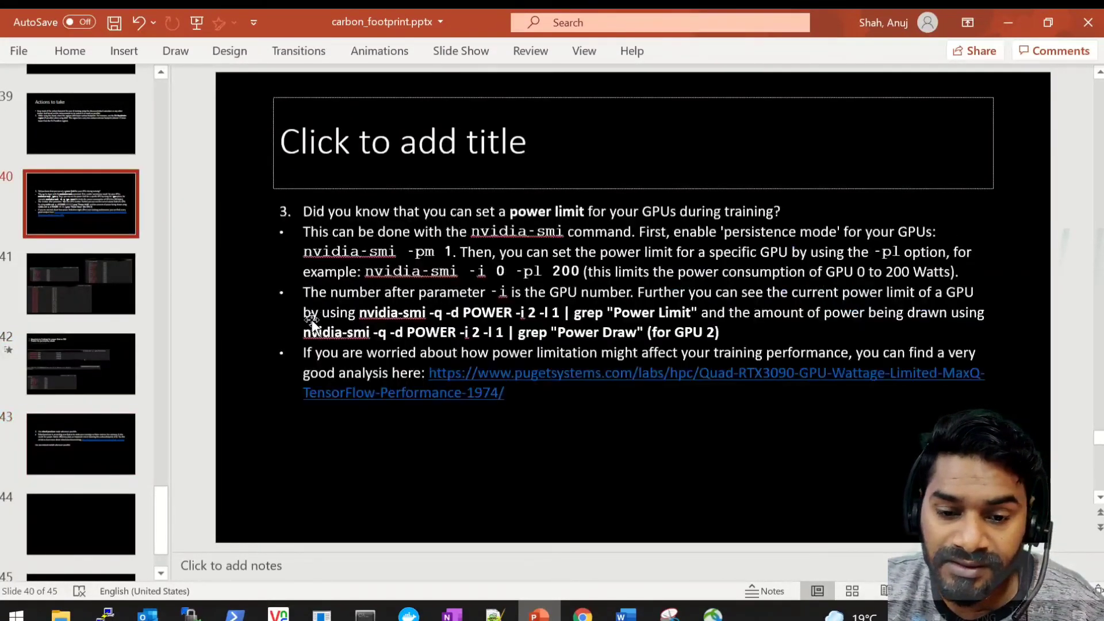